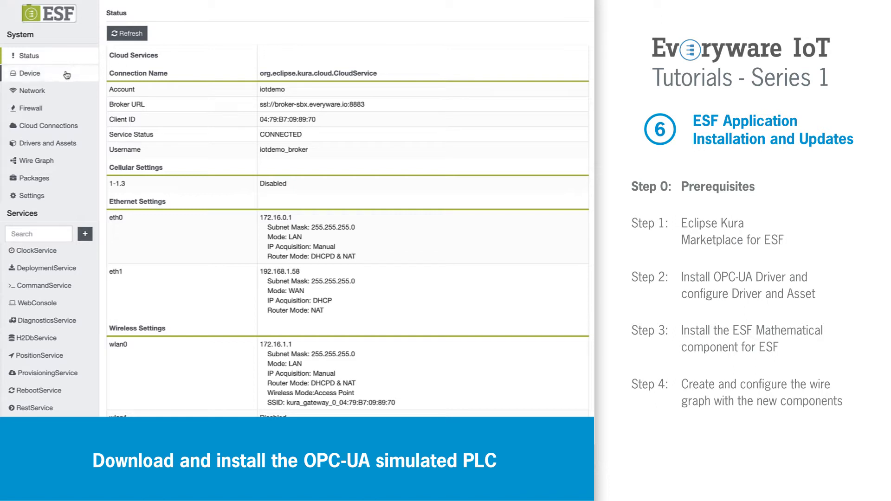
- Install the opcua_demo_server deployment package from a local file and open the OPCUA Server Demo service settings
{"action": "left_click", "coordinate": [48, 179]}
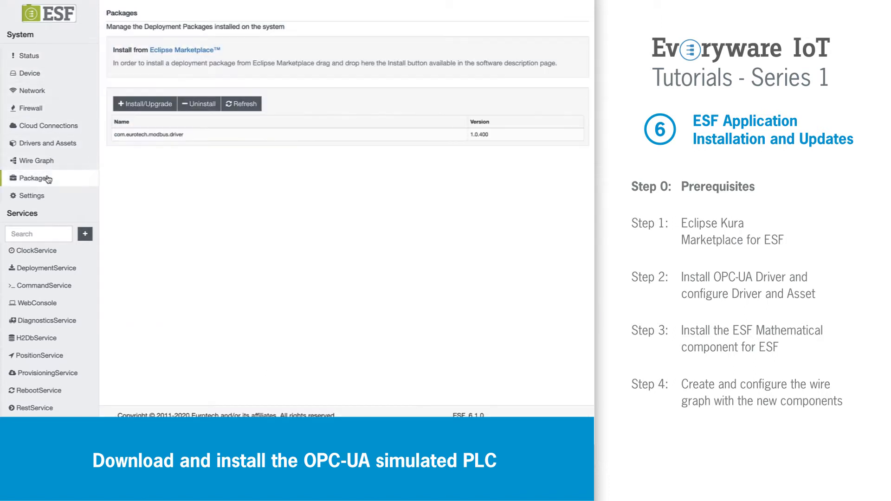
{"action": "left_click", "coordinate": [146, 109]}
{"action": "left_click", "coordinate": [209, 118]}
{"action": "double_click", "coordinate": [237, 36]}
{"action": "left_click", "coordinate": [407, 154]}
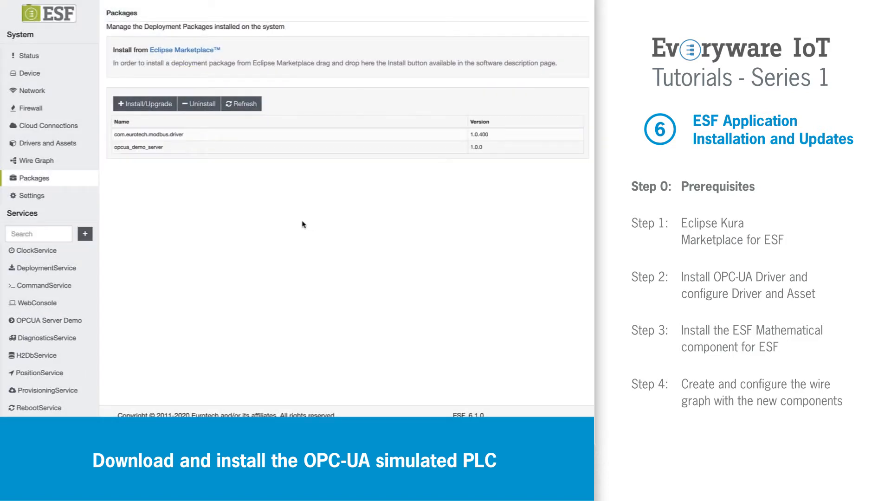
{"action": "left_click", "coordinate": [79, 322]}
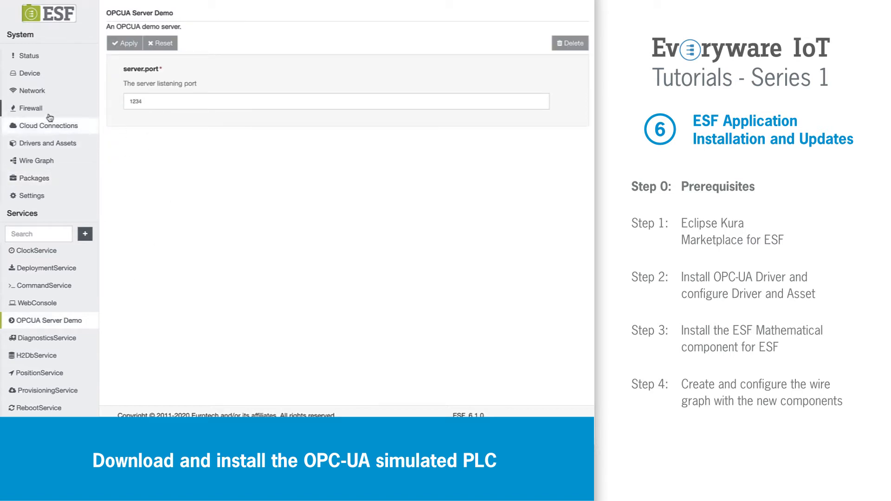
- Review the MqttDataTransport and DataService settings of the org.eclipse.kura.cloud.CloudService cloud connection
{"action": "left_click", "coordinate": [47, 129]}
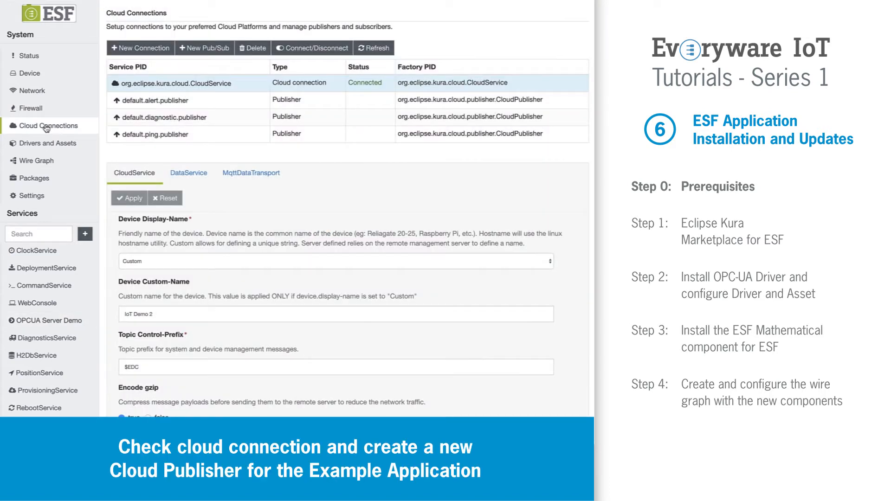
{"action": "left_click", "coordinate": [255, 172]}
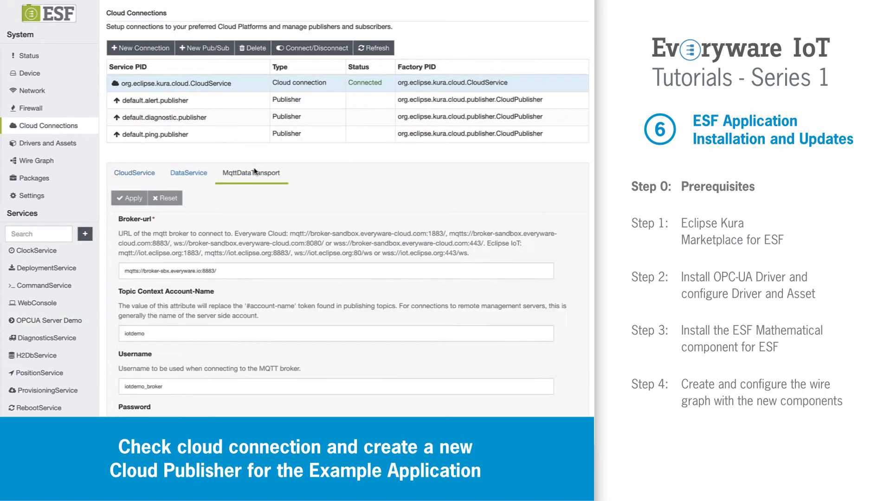
{"action": "left_click", "coordinate": [200, 176]}
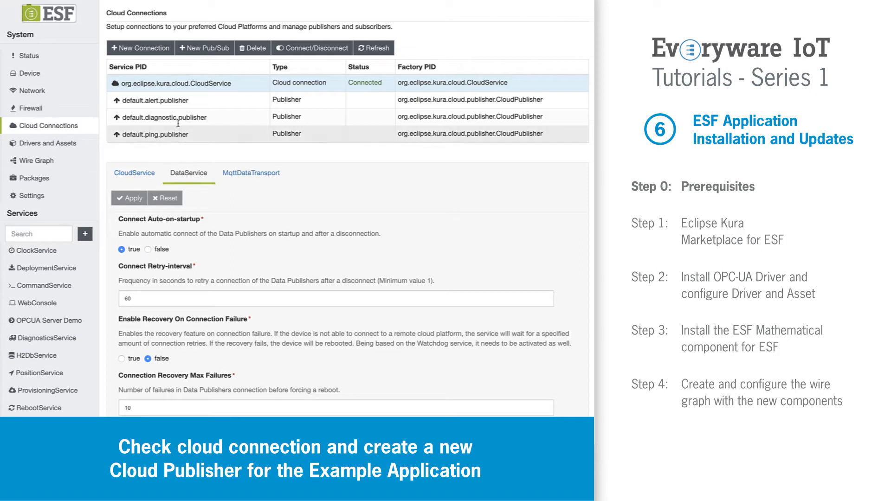
- Create a cloud publisher with PID opcuaExamplePublisher from the org.eclipse.kura.cloud.publisher.CloudPublisher factory on the existing cloud connection
{"action": "left_click", "coordinate": [209, 50]}
{"action": "left_click", "coordinate": [231, 116]}
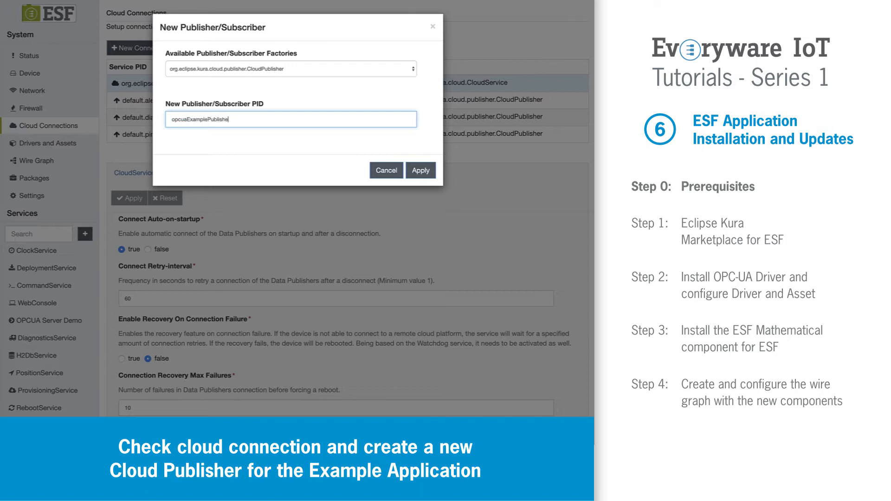
{"action": "left_click", "coordinate": [420, 170]}
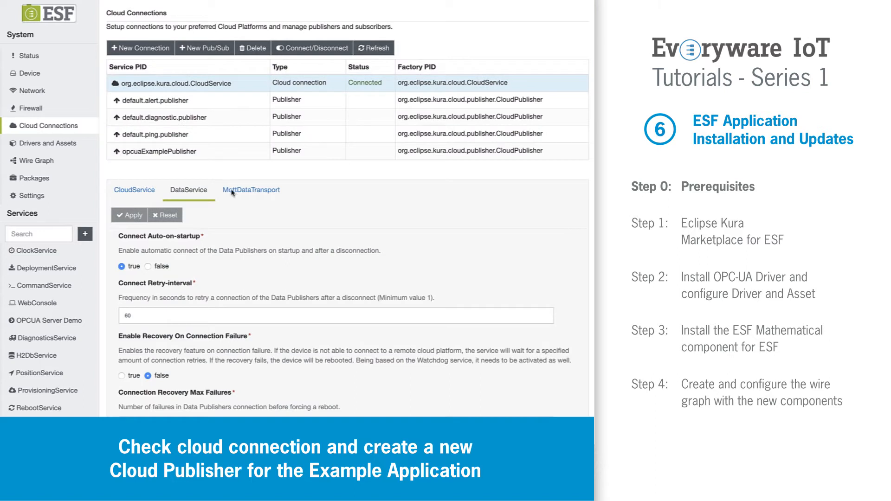
- Set opcuaExamplePublisher's application ID to OPCUA_Example and its application topic to DATA, and apply the configuration
{"action": "left_click", "coordinate": [179, 153]}
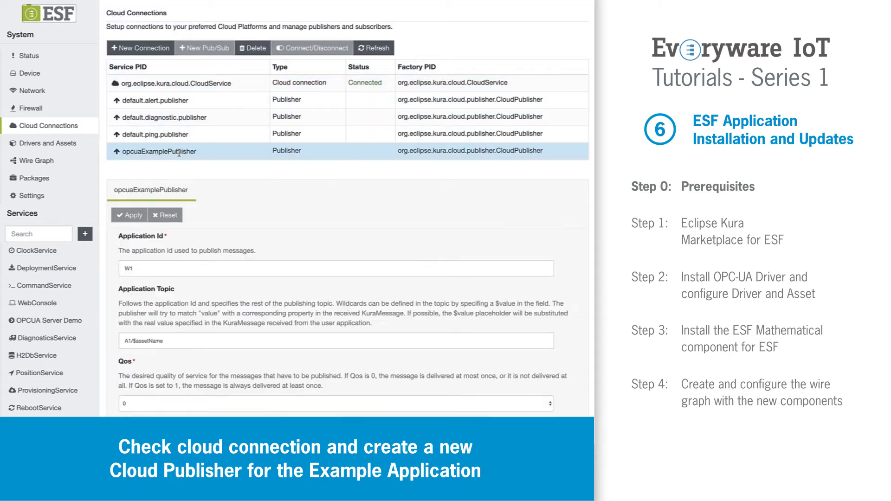
{"action": "double_click", "coordinate": [130, 268]}
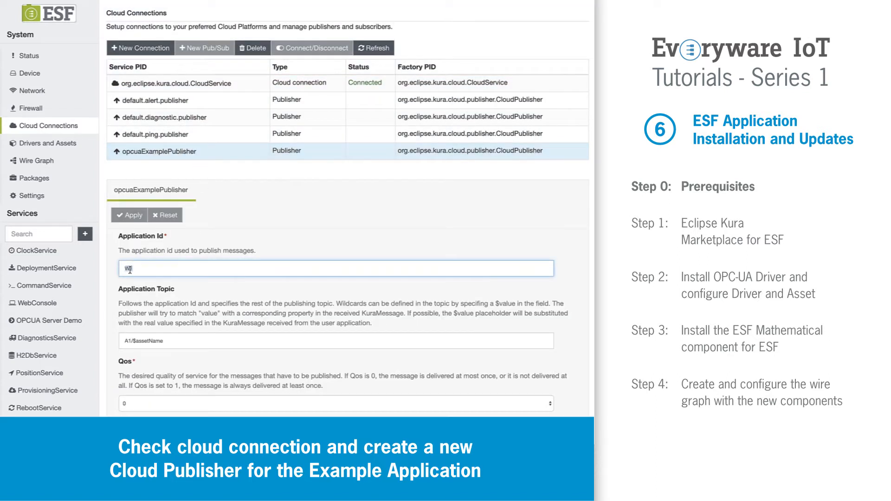
{"action": "type", "text": "OPCUA_Example"}
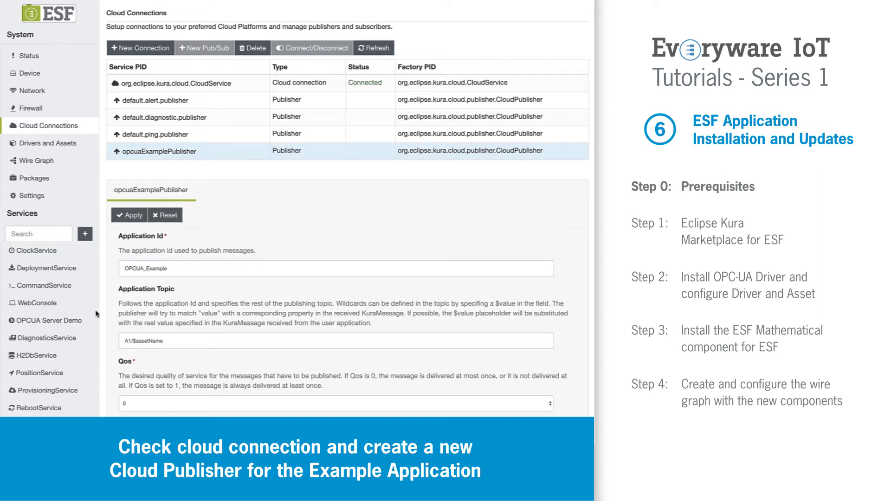
{"action": "left_click_drag", "start_coordinate": [175, 341], "coordinate": [122, 342]}
{"action": "type", "text": "DATA"}
{"action": "left_click", "coordinate": [185, 317]}
{"action": "scroll", "coordinate": [185, 318], "scroll_direction": "down", "scroll_amount": 3}
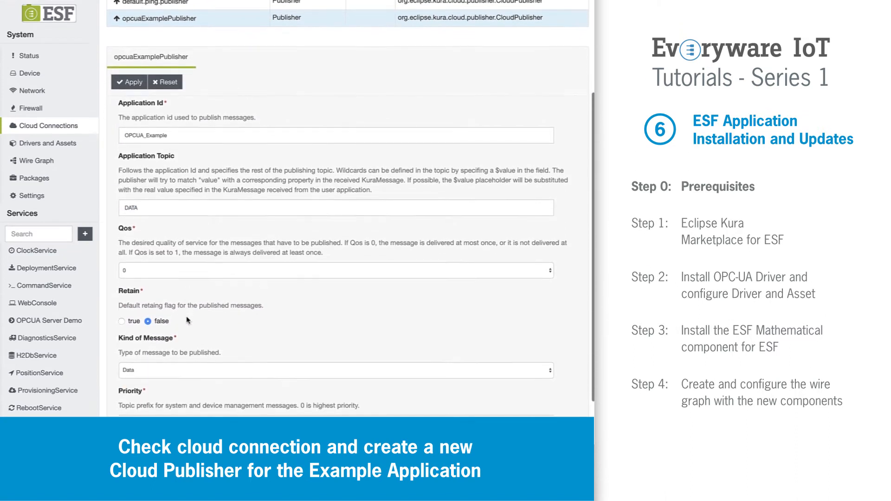
{"action": "scroll", "coordinate": [188, 320], "scroll_direction": "up", "scroll_amount": 1}
{"action": "scroll", "coordinate": [188, 320], "scroll_direction": "up", "scroll_amount": 3}
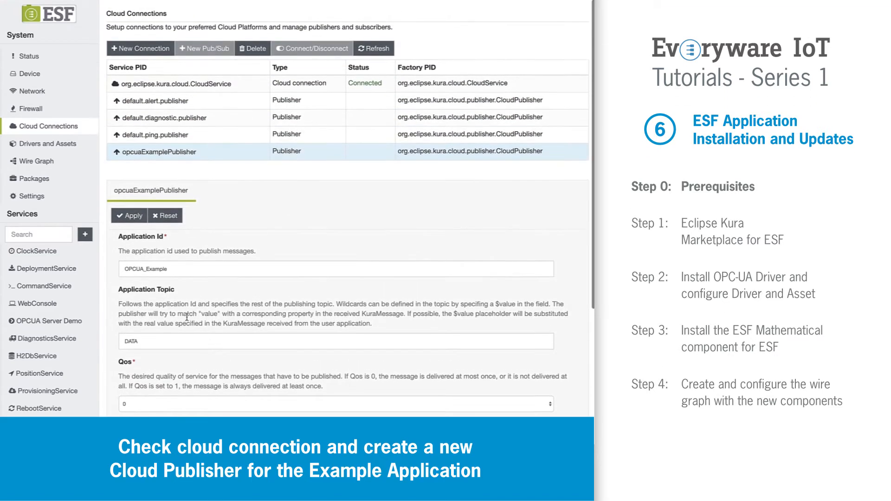
{"action": "left_click", "coordinate": [130, 217]}
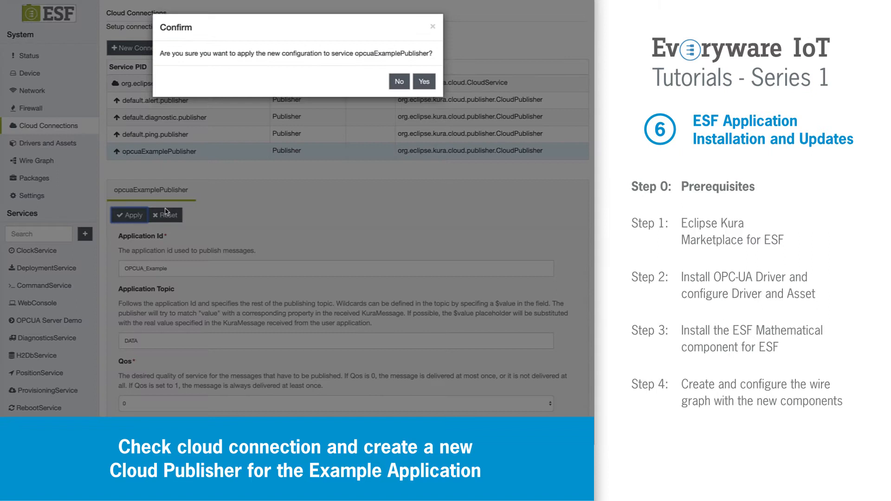
{"action": "left_click", "coordinate": [423, 85]}
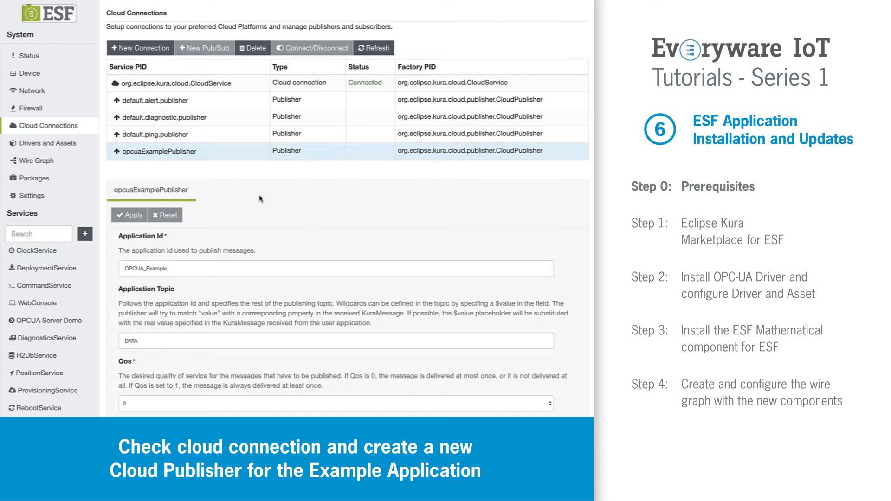
- Switch to Eclipse Marketplace and browse the Eclipse Kura solutions in the IoT market
{"action": "left_click", "coordinate": [55, 59]}
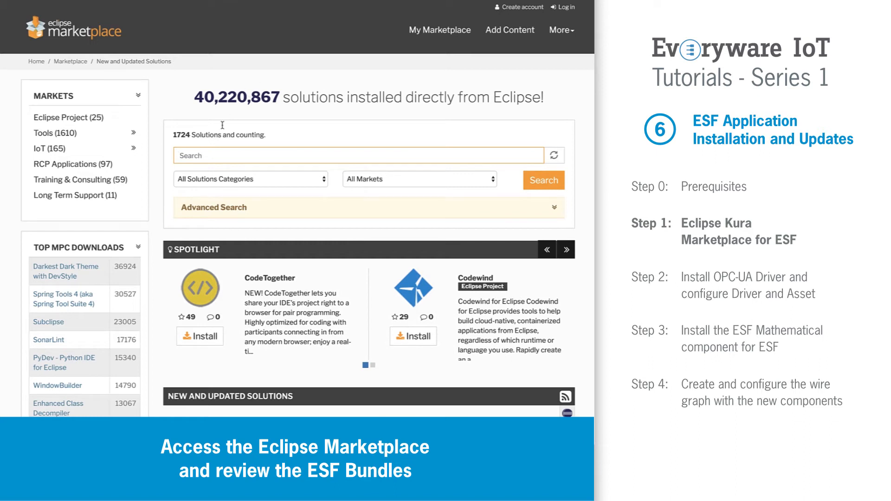
{"action": "left_click", "coordinate": [61, 149]}
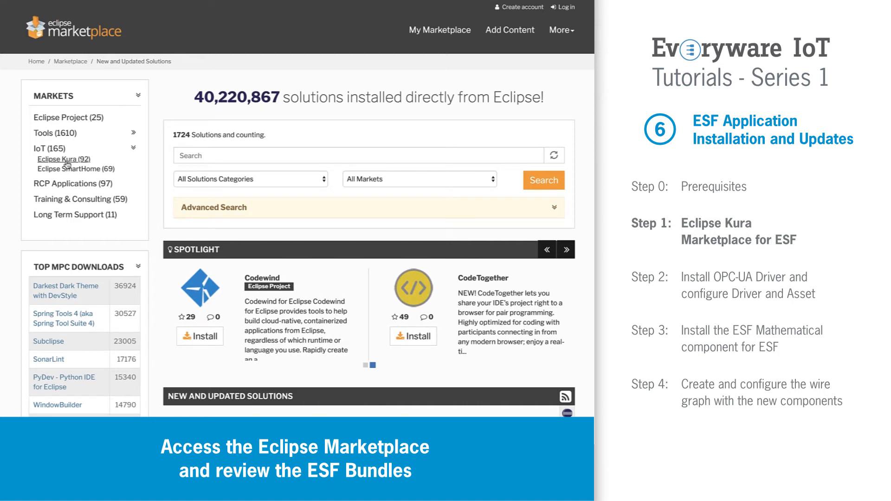
{"action": "left_click", "coordinate": [66, 161]}
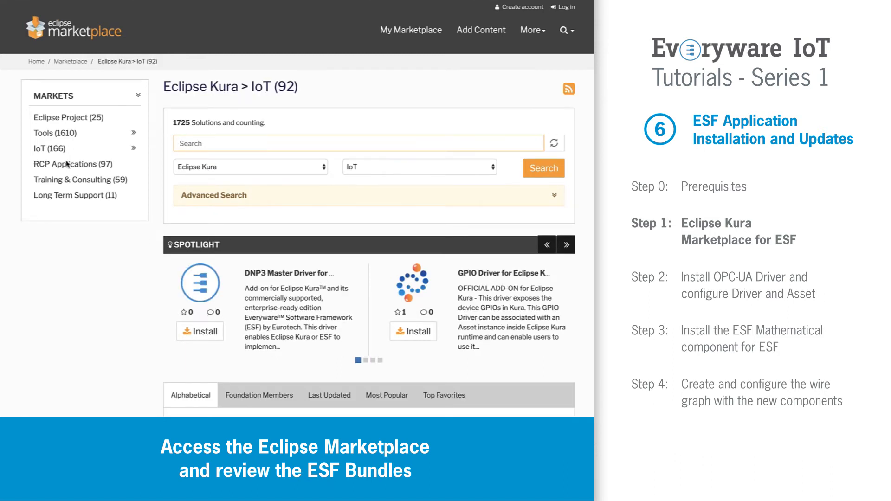
{"action": "scroll", "coordinate": [296, 136], "scroll_direction": "down", "scroll_amount": 2}
{"action": "scroll", "coordinate": [296, 135], "scroll_direction": "down", "scroll_amount": 10}
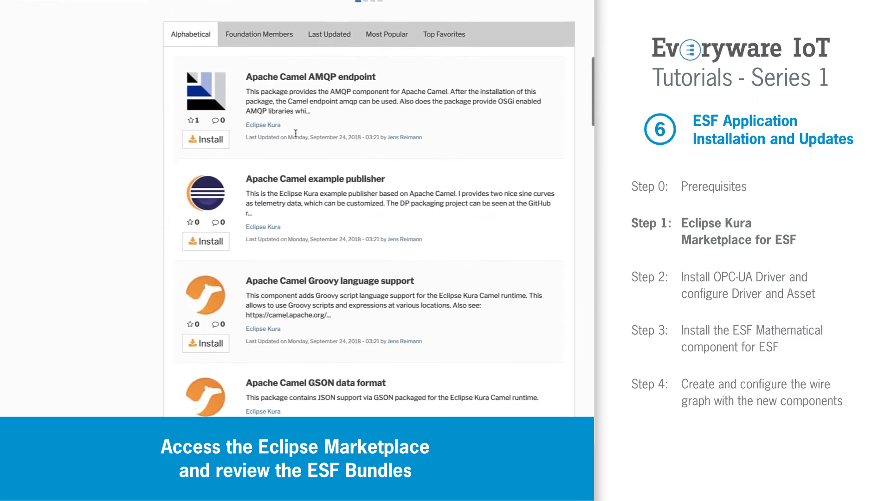
{"action": "scroll", "coordinate": [296, 136], "scroll_direction": "down", "scroll_amount": 3}
{"action": "scroll", "coordinate": [296, 136], "scroll_direction": "up", "scroll_amount": 5}
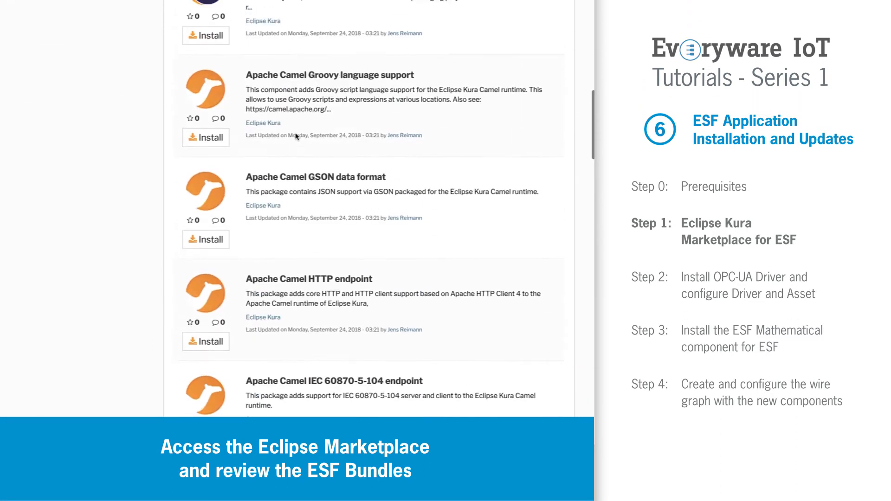
{"action": "scroll", "coordinate": [296, 136], "scroll_direction": "up", "scroll_amount": 8}
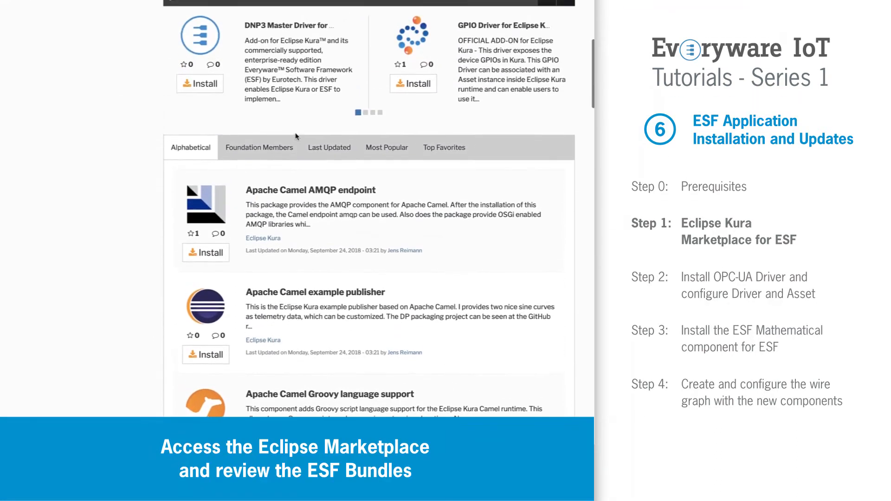
{"action": "scroll", "coordinate": [296, 136], "scroll_direction": "up", "scroll_amount": 2}
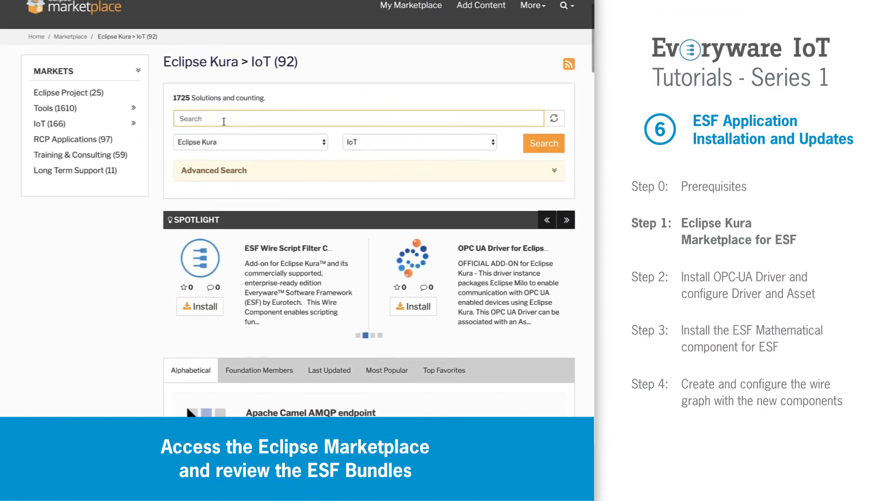
- Search the Eclipse Kura solutions for ESF, review the listed add-ons and open the ESF OPC-UA Driver page
{"action": "type", "text": "ESF"}
{"action": "left_click", "coordinate": [550, 146]}
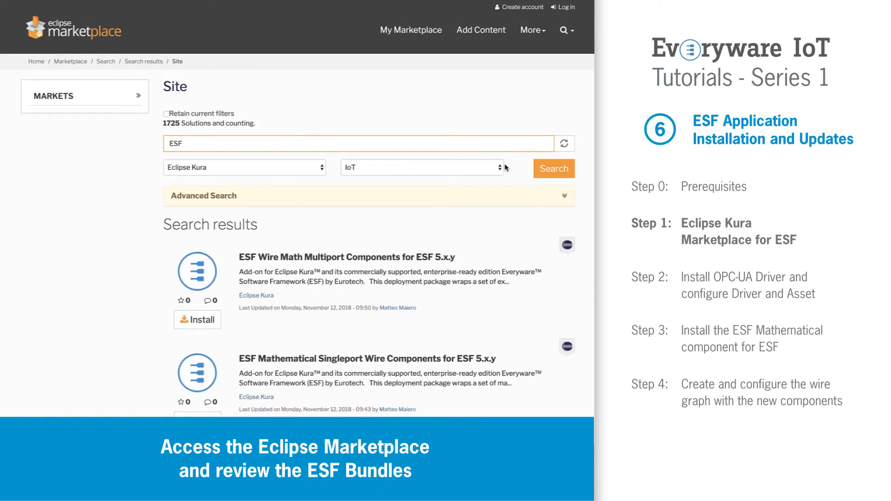
{"action": "scroll", "coordinate": [506, 167], "scroll_direction": "down", "scroll_amount": 3}
{"action": "scroll", "coordinate": [505, 167], "scroll_direction": "down", "scroll_amount": 3}
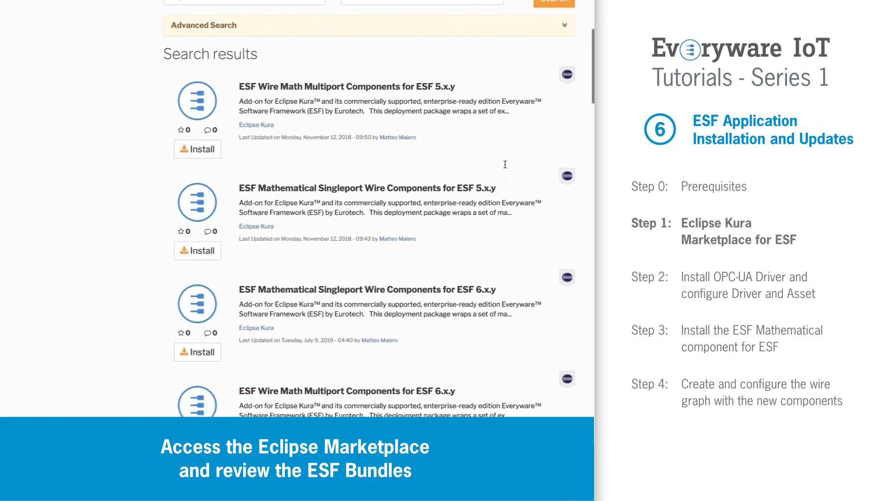
{"action": "scroll", "coordinate": [505, 166], "scroll_direction": "down", "scroll_amount": 5}
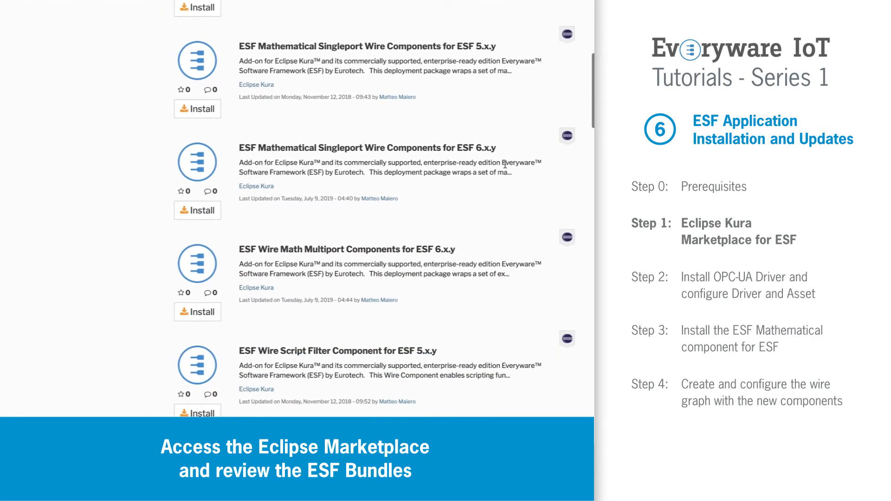
{"action": "scroll", "coordinate": [505, 166], "scroll_direction": "down", "scroll_amount": 4}
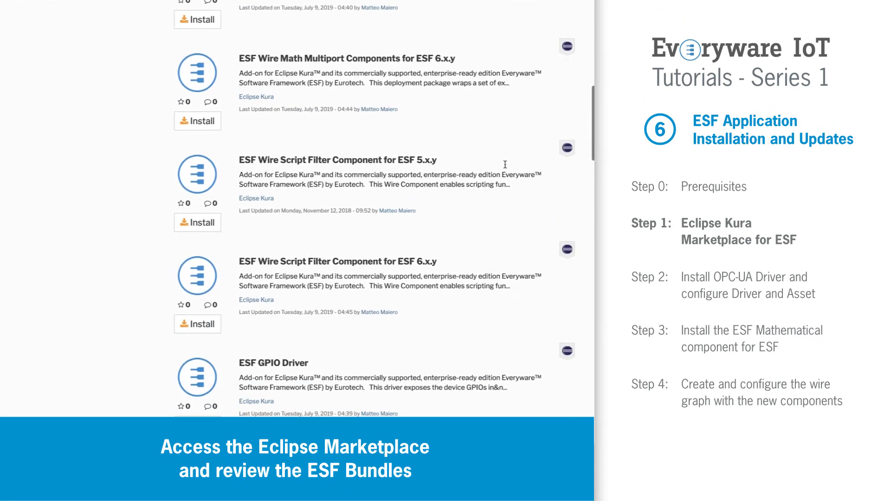
{"action": "scroll", "coordinate": [505, 164], "scroll_direction": "down", "scroll_amount": 4}
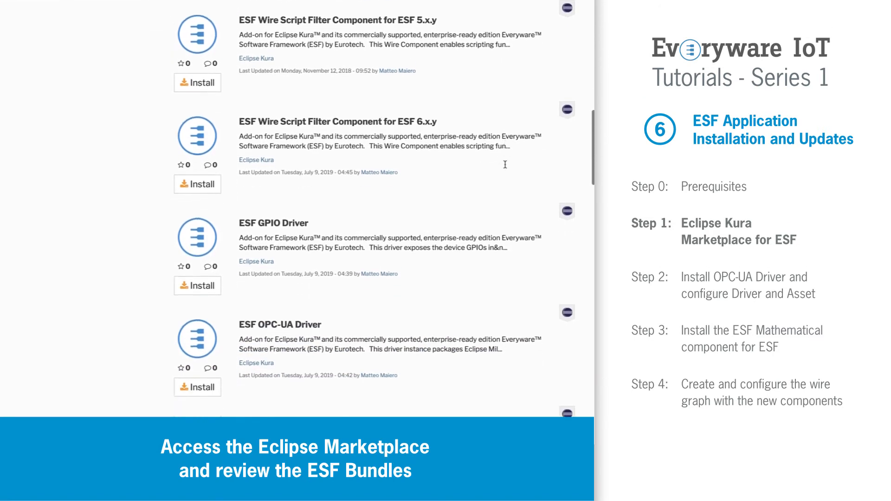
{"action": "scroll", "coordinate": [505, 165], "scroll_direction": "down", "scroll_amount": 4}
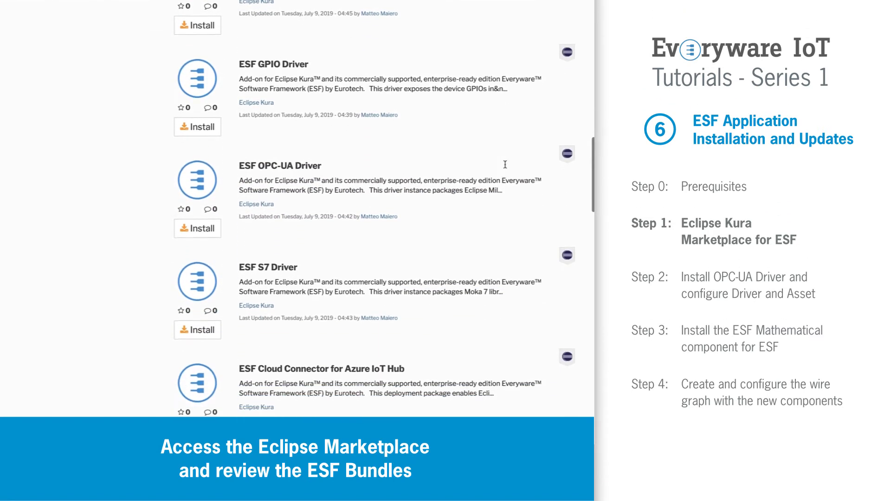
{"action": "scroll", "coordinate": [505, 165], "scroll_direction": "down", "scroll_amount": 2}
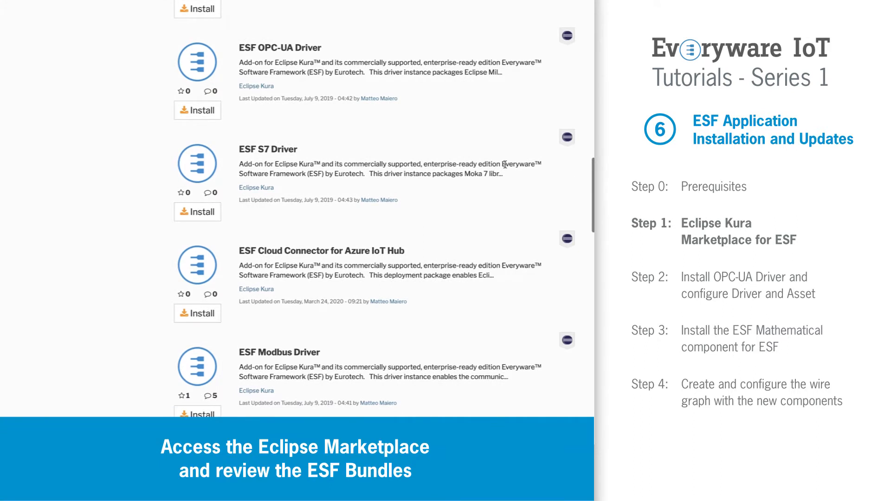
{"action": "scroll", "coordinate": [505, 165], "scroll_direction": "up", "scroll_amount": 1}
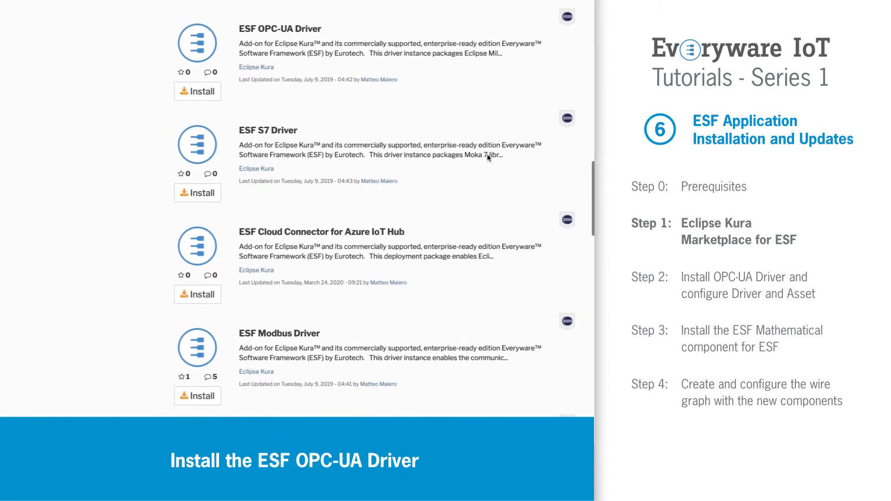
{"action": "left_click", "coordinate": [308, 36]}
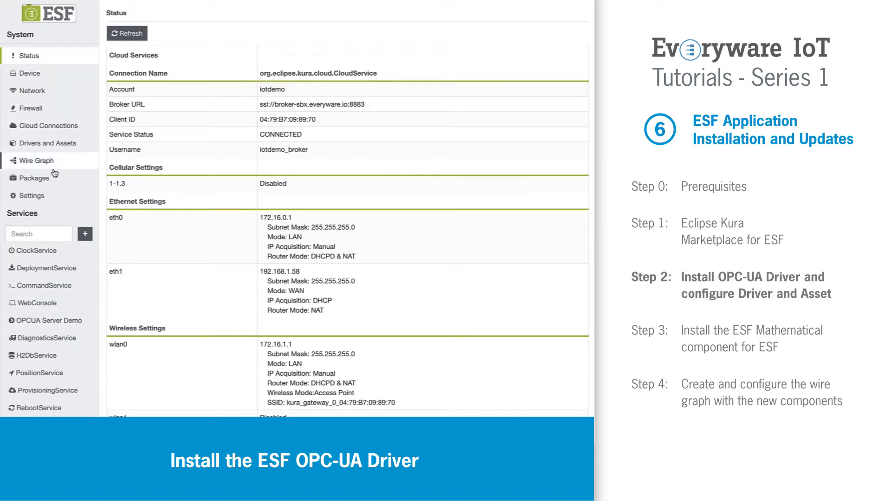
- Install the ESF OPC-UA Driver from Eclipse Marketplace into the ESF deployment packages and confirm the installation
{"action": "left_click", "coordinate": [54, 178]}
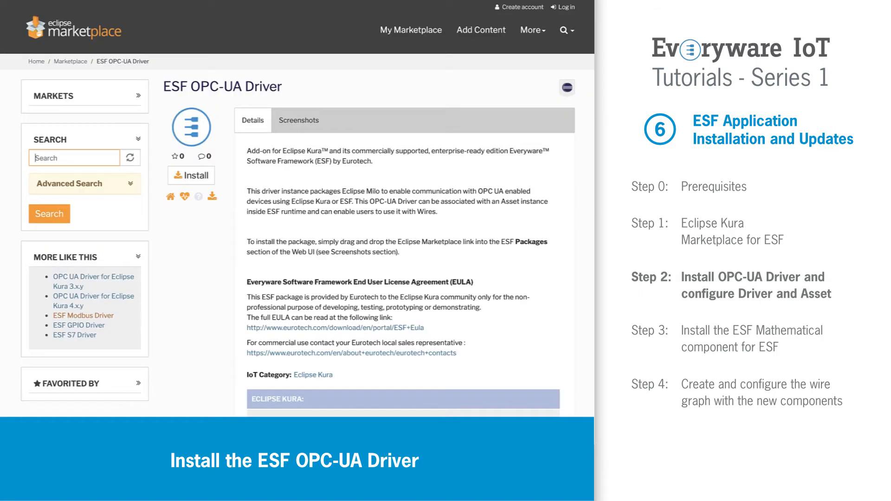
{"action": "left_click_drag", "start_coordinate": [191, 175], "coordinate": [295, 208]}
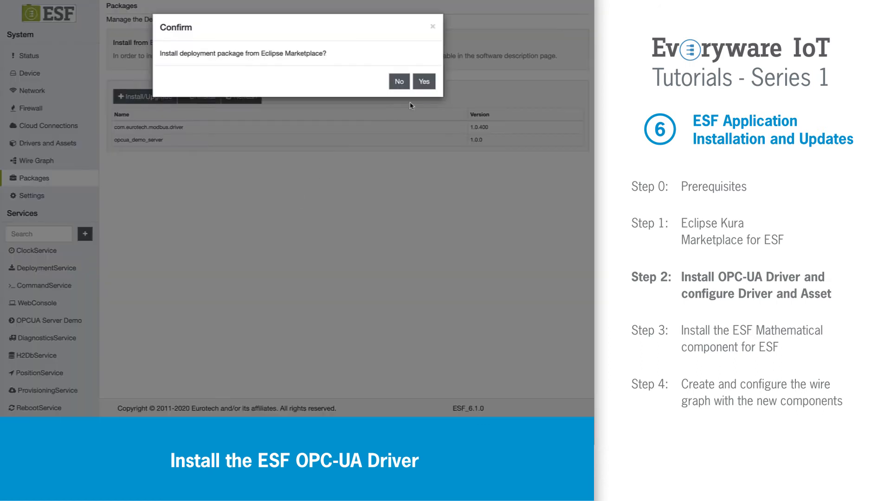
{"action": "left_click", "coordinate": [425, 83]}
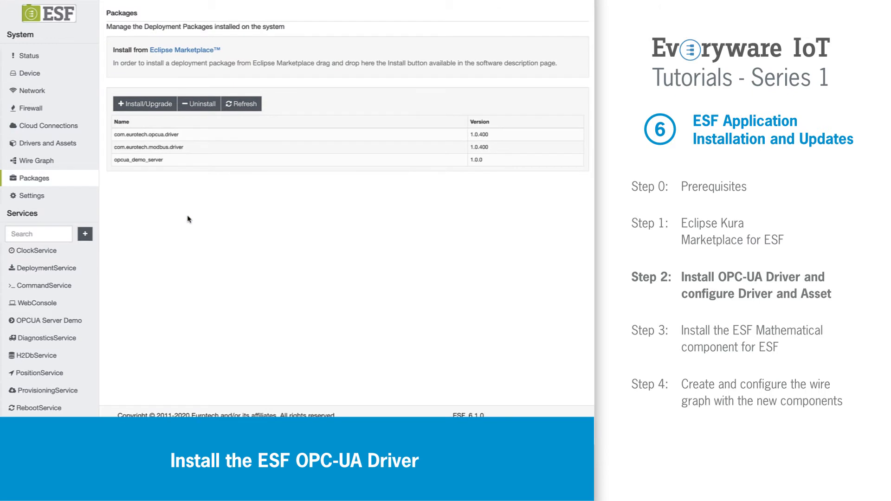
- Create a new driver named opcuaDriver from the org.eclipse.kura.driver.opcua factory in Drivers and Assets
{"action": "left_click", "coordinate": [38, 153]}
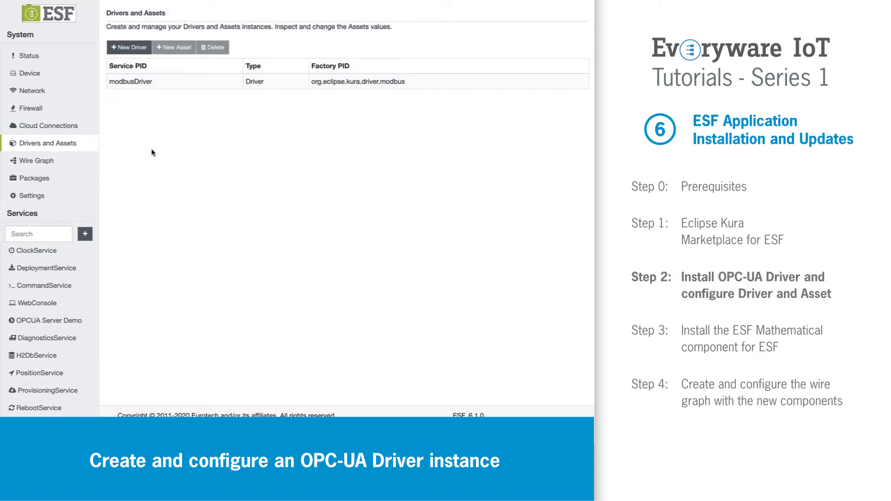
{"action": "left_click", "coordinate": [132, 48]}
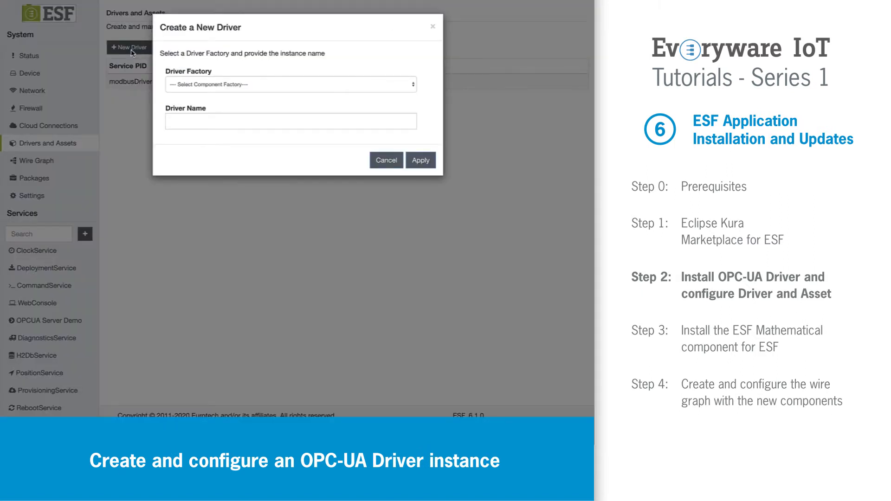
{"action": "left_click", "coordinate": [202, 84]}
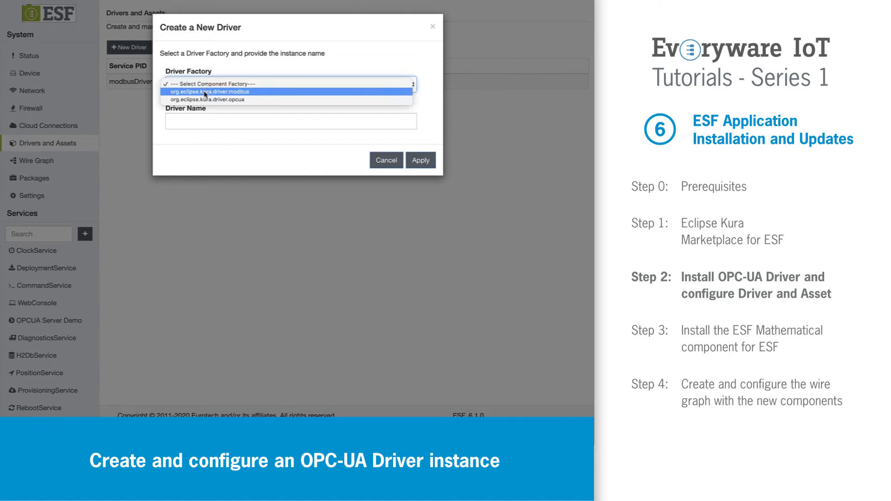
{"action": "left_click", "coordinate": [205, 99]}
{"action": "left_click", "coordinate": [194, 120]}
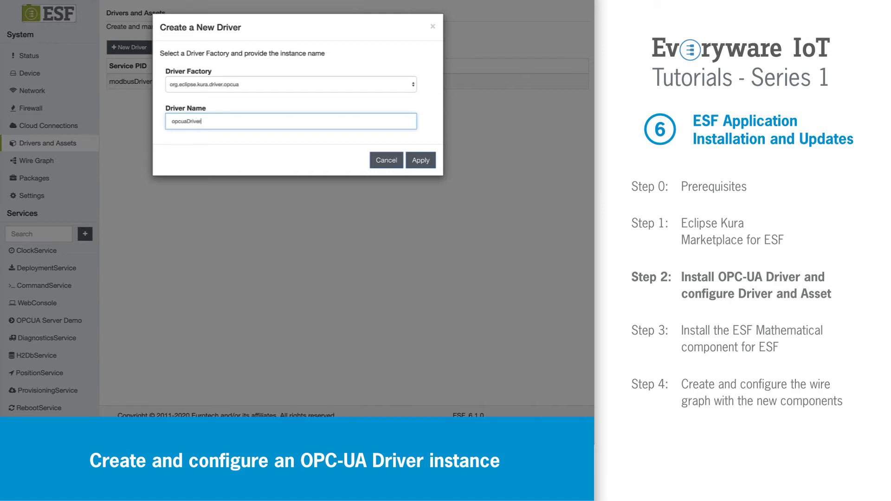
{"action": "left_click", "coordinate": [419, 161]}
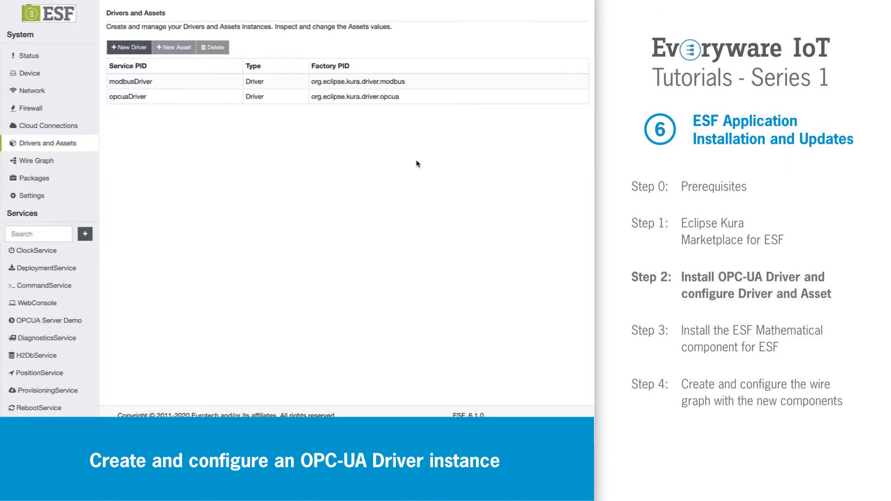
- Set opcuaDriver's endpoint IP to localhost and endpoint port to 1234, clear its server name, and apply the configuration
{"action": "left_click", "coordinate": [146, 99]}
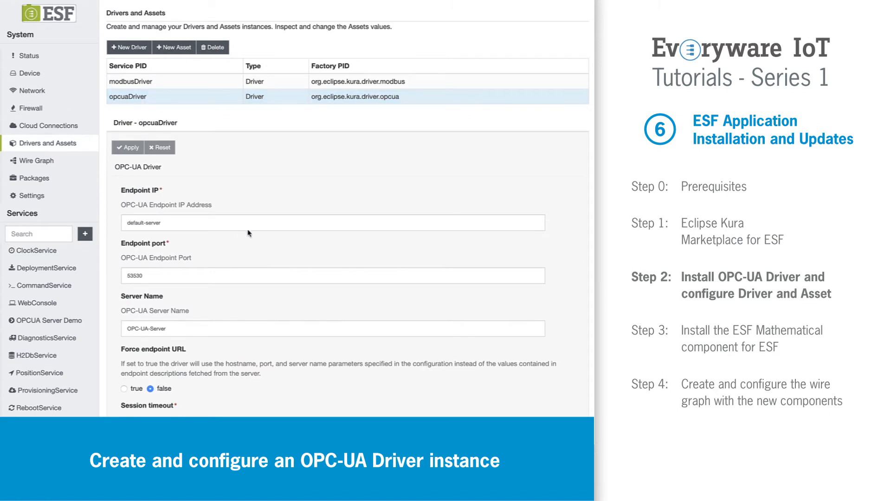
{"action": "left_click_drag", "start_coordinate": [182, 222], "coordinate": [121, 224]}
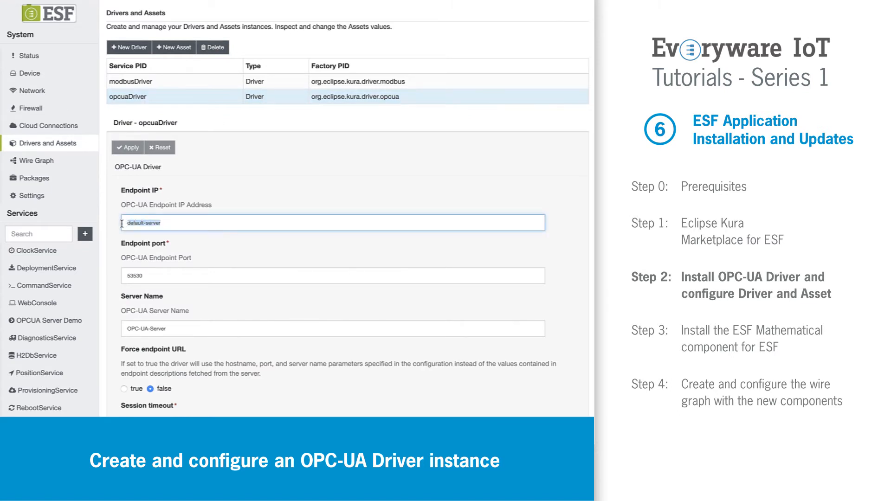
{"action": "type", "text": "localhost"}
{"action": "double_click", "coordinate": [156, 276]}
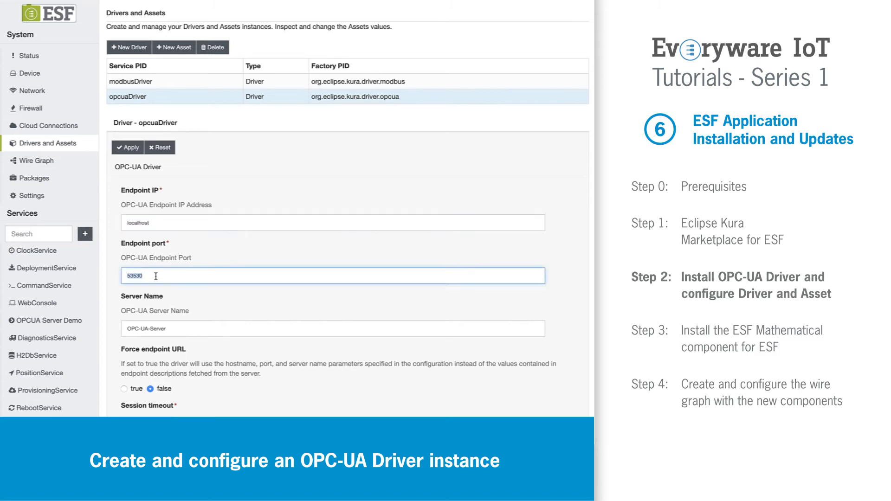
{"action": "type", "text": "1234"}
{"action": "left_click", "coordinate": [181, 329]}
{"action": "left_click_drag", "start_coordinate": [181, 329], "coordinate": [128, 329]}
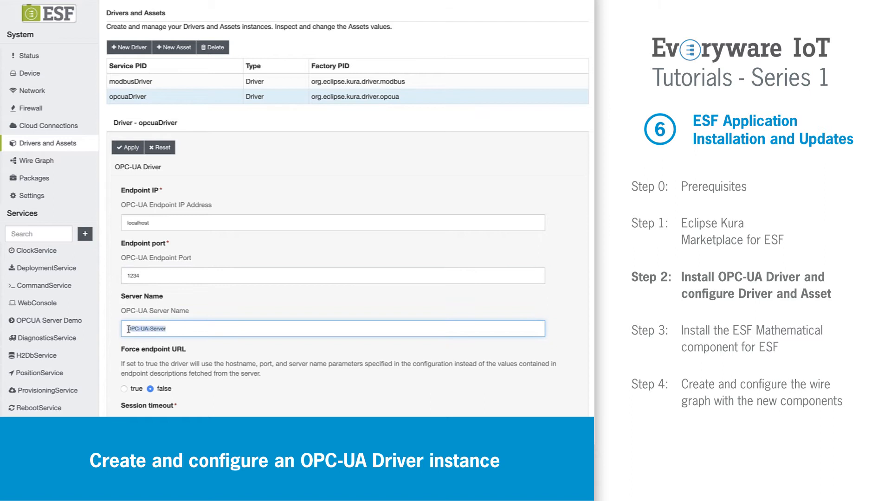
{"action": "key", "text": "BackSpace"}
{"action": "left_click", "coordinate": [126, 148]}
{"action": "left_click", "coordinate": [424, 83]}
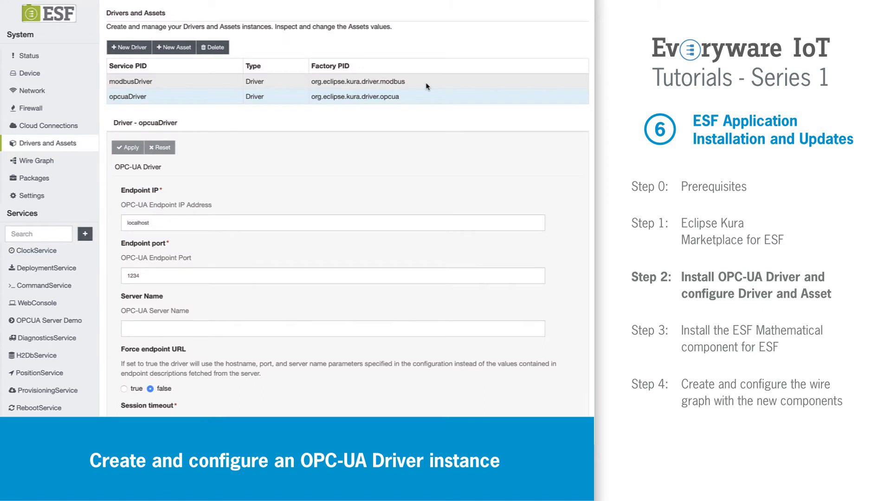
- Create a new asset named opcuaAsset based on opcuaDriver
{"action": "left_click", "coordinate": [174, 48]}
{"action": "left_click", "coordinate": [185, 80]}
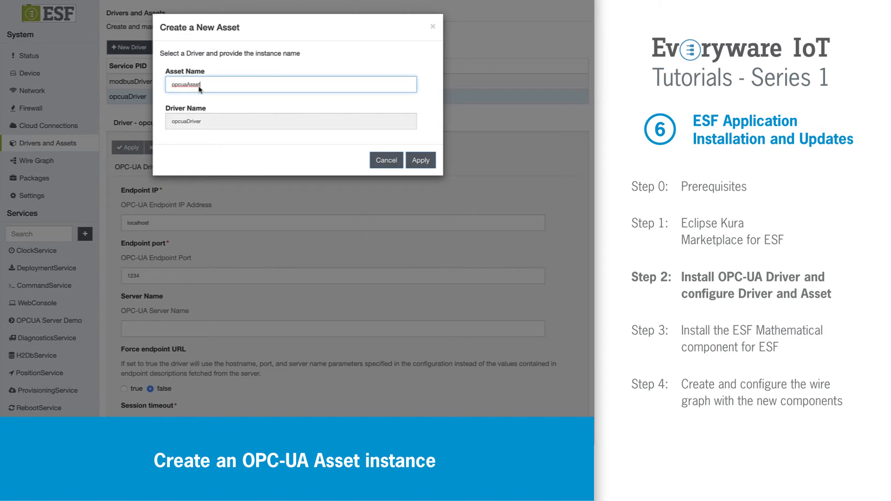
{"action": "left_click", "coordinate": [421, 161]}
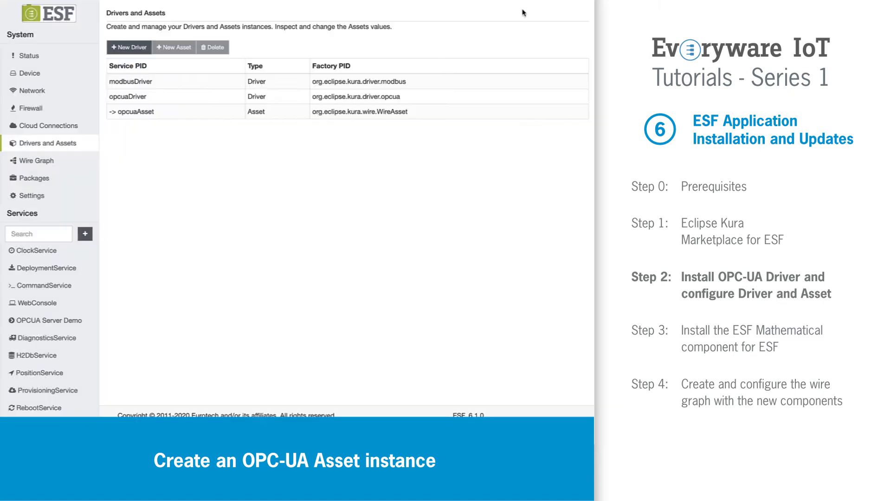
- Examine opcuaAsset's configuration and the reference channel table in the OPC-UA Application documentation
{"action": "left_click", "coordinate": [148, 112]}
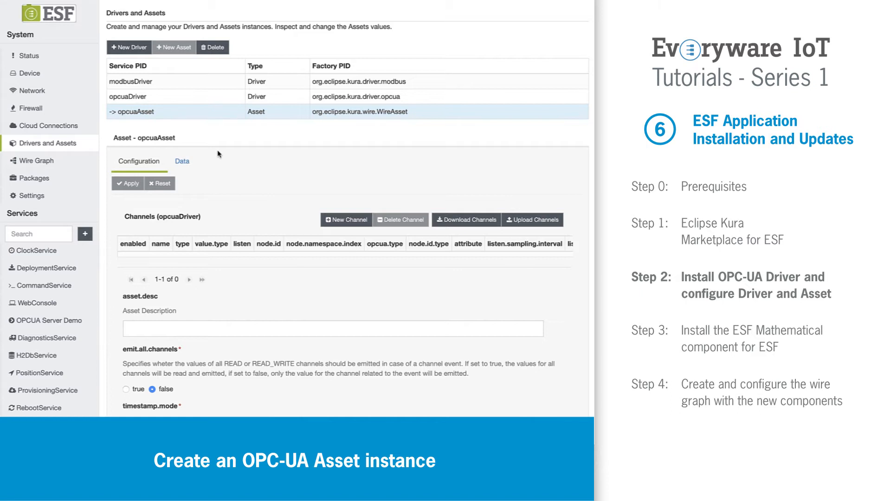
{"action": "scroll", "coordinate": [268, 167], "scroll_direction": "down", "scroll_amount": 3}
{"action": "scroll", "coordinate": [268, 167], "scroll_direction": "down", "scroll_amount": 2}
{"action": "scroll", "coordinate": [268, 167], "scroll_direction": "up", "scroll_amount": 3}
{"action": "scroll", "coordinate": [267, 167], "scroll_direction": "up", "scroll_amount": 2}
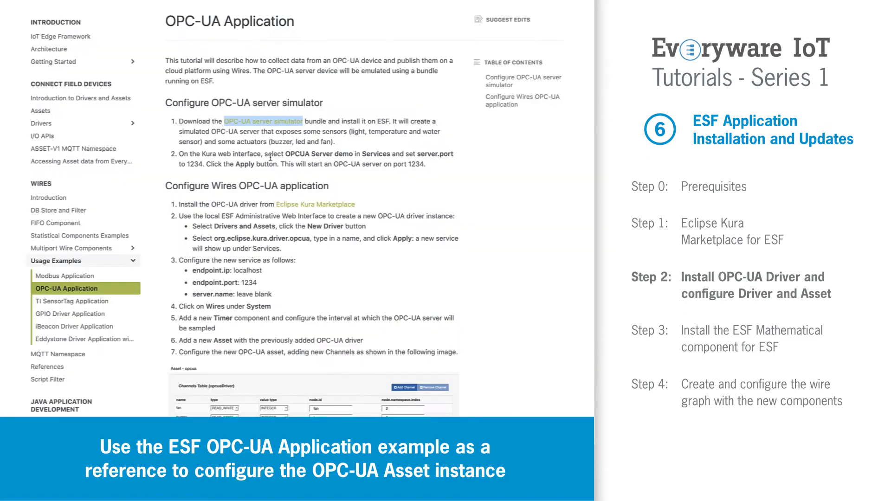
{"action": "scroll", "coordinate": [270, 157], "scroll_direction": "down", "scroll_amount": 5}
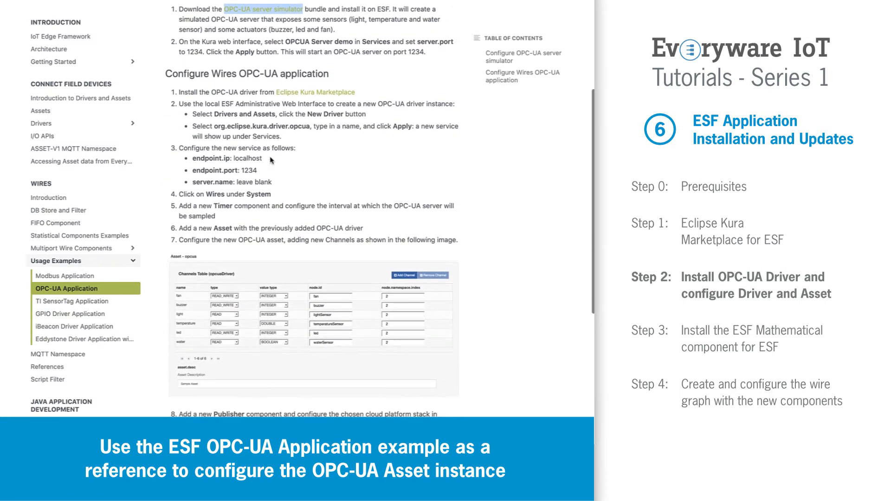
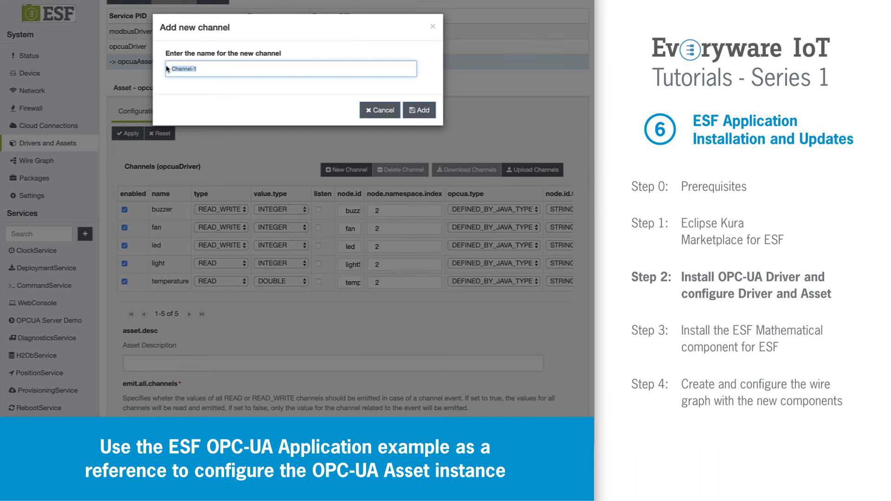
- Add a channel named water to opcuaAsset with value type BOOLEAN and node ID waterSensor, and apply the asset configuration
{"action": "type", "text": "water"}
{"action": "left_click", "coordinate": [419, 110]}
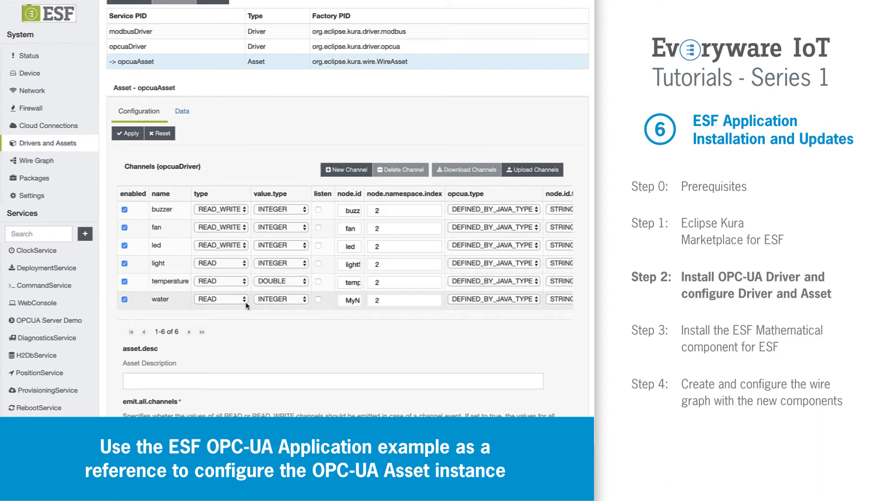
{"action": "left_click", "coordinate": [274, 303]}
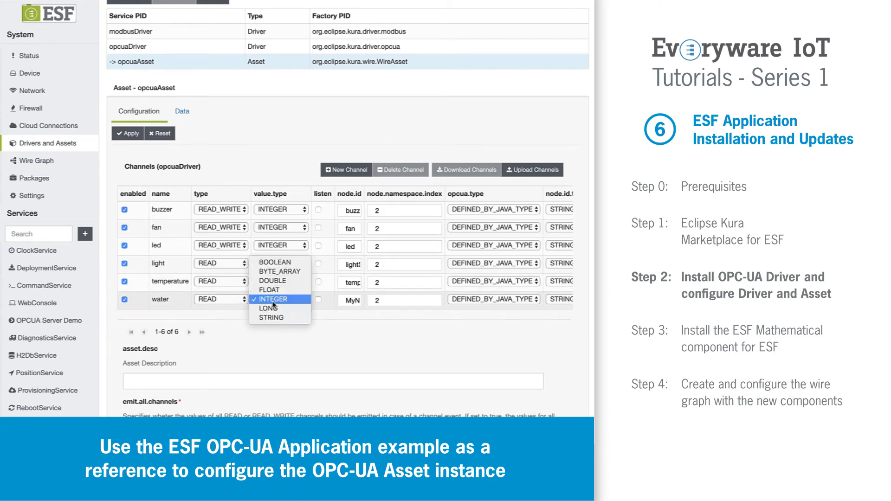
{"action": "left_click", "coordinate": [275, 263]}
{"action": "left_click", "coordinate": [352, 301]}
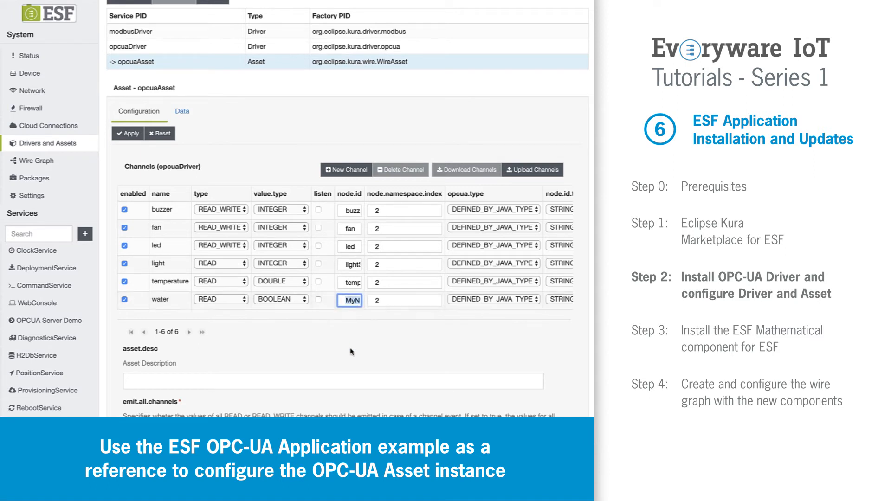
{"action": "type", "text": "waterS"}
{"action": "type", "text": "ensor"}
{"action": "left_click", "coordinate": [300, 352]}
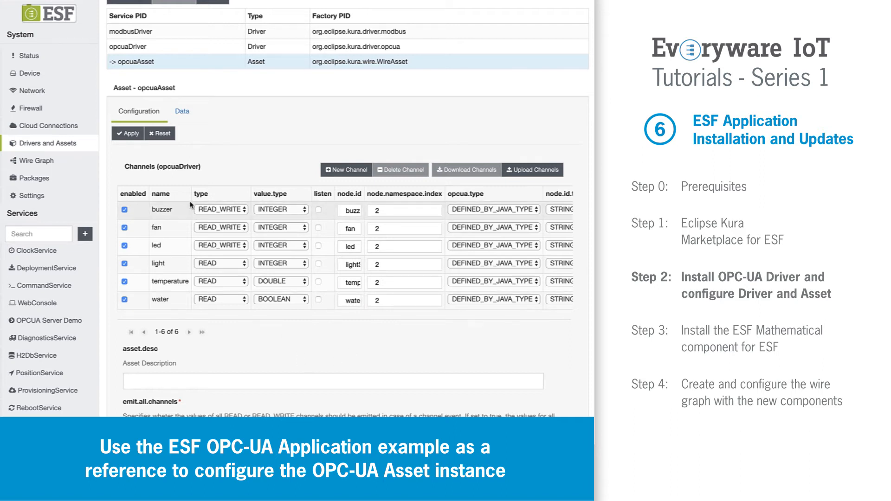
{"action": "left_click", "coordinate": [132, 134]}
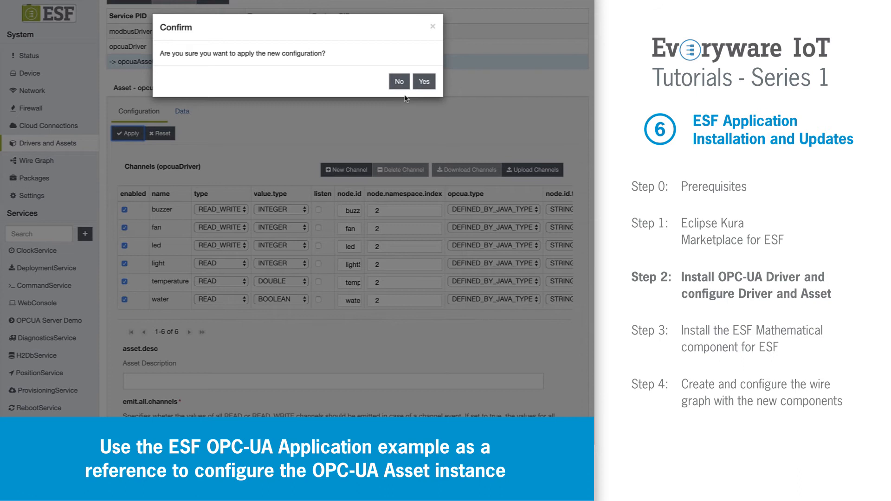
{"action": "left_click", "coordinate": [423, 82]}
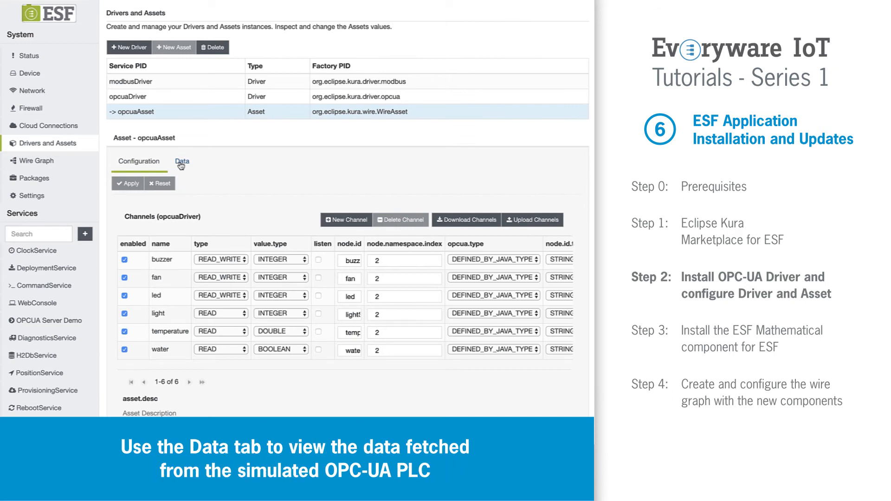
- View the channel data that opcuaAsset fetches from the simulated server and refresh the values several times
{"action": "left_click", "coordinate": [181, 163]}
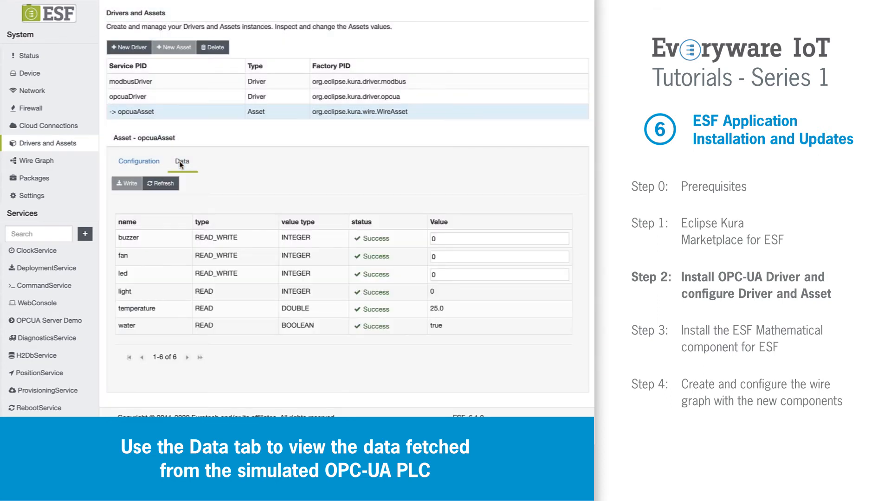
{"action": "left_click", "coordinate": [160, 184]}
{"action": "left_click", "coordinate": [170, 185]}
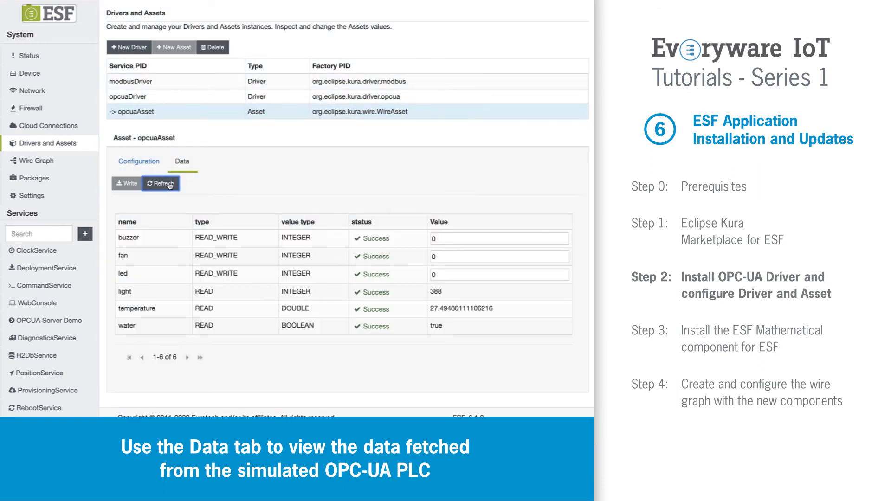
{"action": "left_click", "coordinate": [170, 185]}
{"action": "left_click", "coordinate": [170, 184]}
- Install ESF Mathematical Singleport Wire Components for ESF 6.x.y from Eclipse Marketplace into the ESF deployment packages and confirm the installation
{"action": "left_click", "coordinate": [46, 179]}
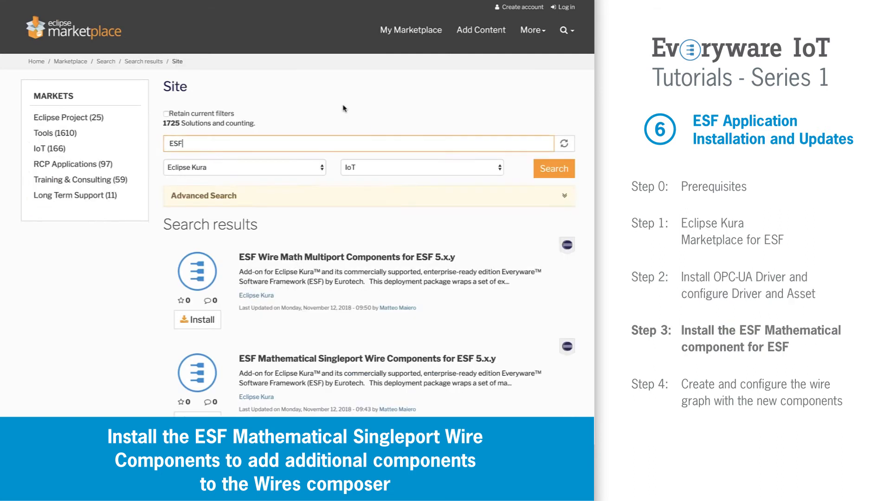
{"action": "scroll", "coordinate": [343, 108], "scroll_direction": "down", "scroll_amount": 4}
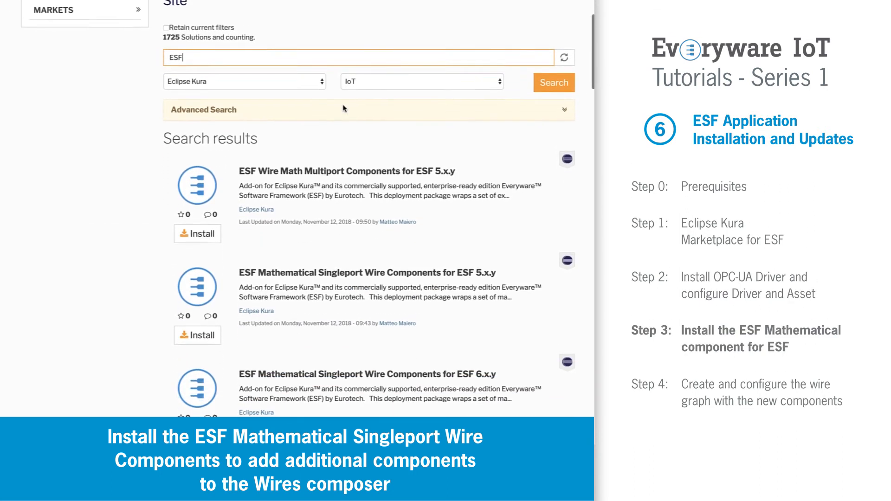
{"action": "scroll", "coordinate": [343, 108], "scroll_direction": "down", "scroll_amount": 2}
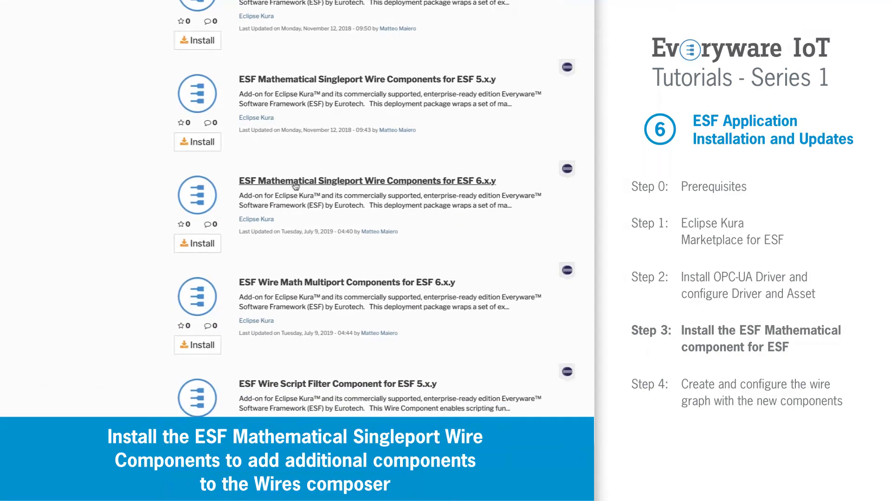
{"action": "left_click", "coordinate": [295, 186]}
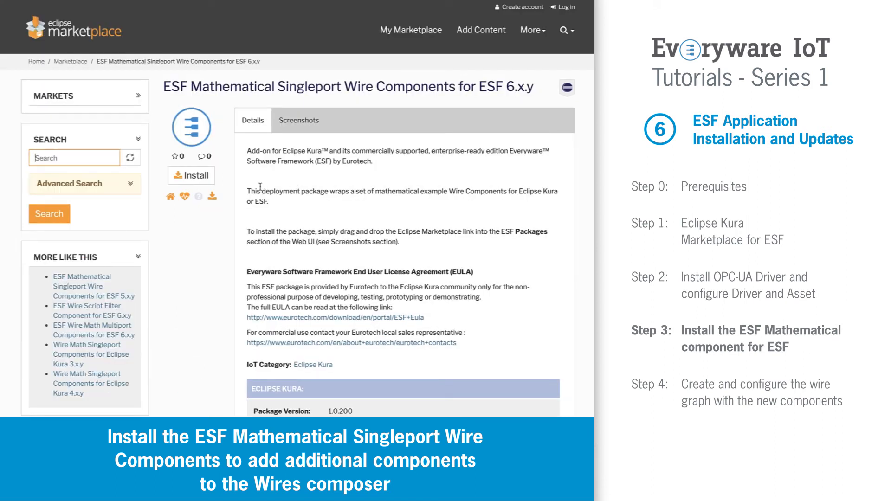
{"action": "left_click_drag", "start_coordinate": [330, 191], "coordinate": [344, 210]}
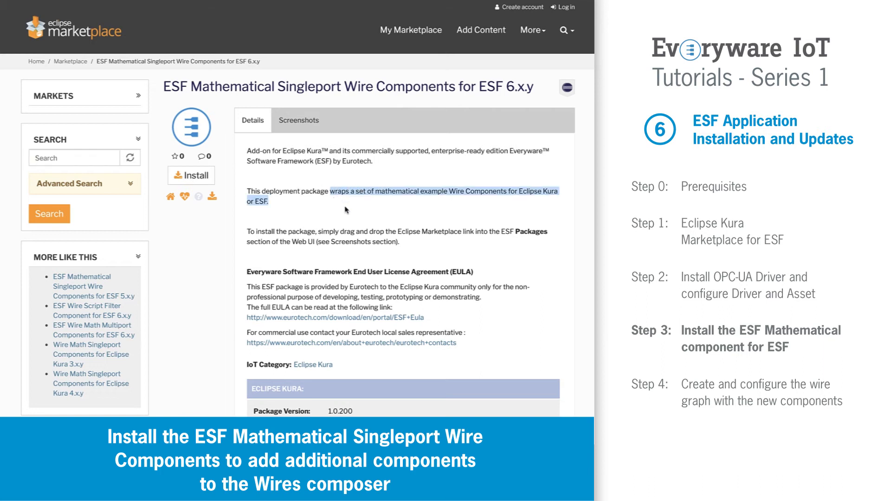
{"action": "left_click", "coordinate": [337, 220]}
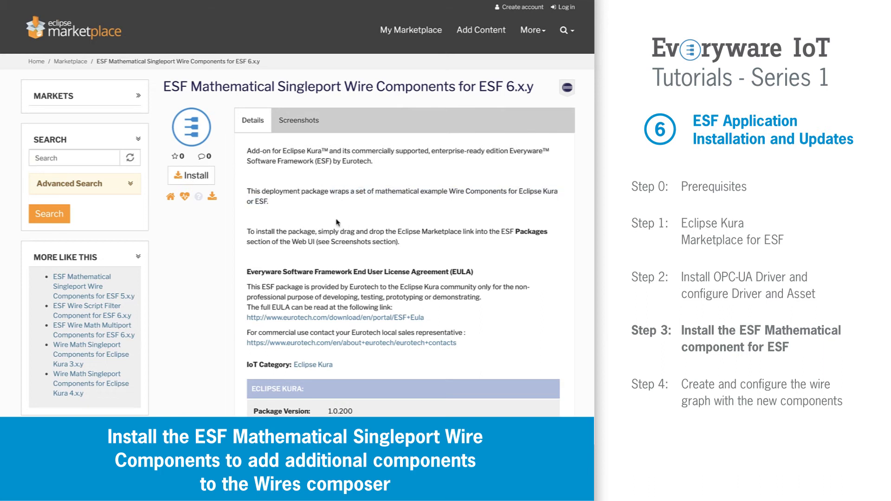
{"action": "left_click_drag", "start_coordinate": [197, 173], "coordinate": [278, 202]}
{"action": "left_click", "coordinate": [426, 84]}
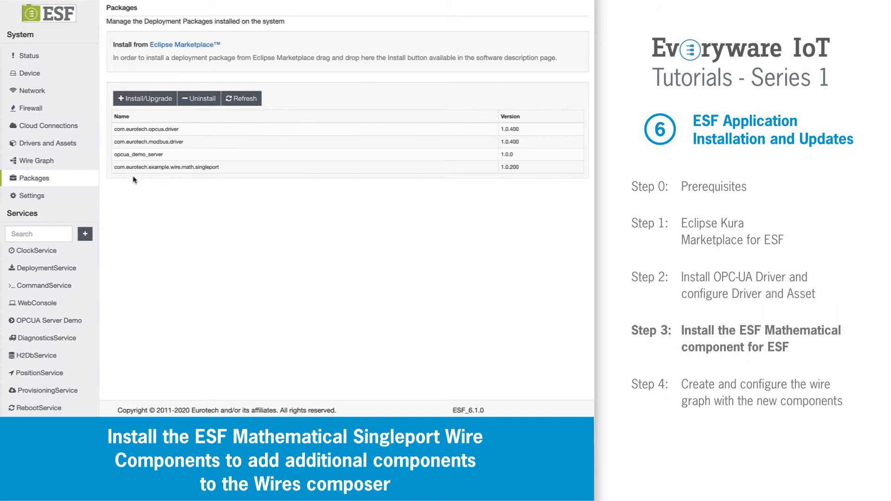
- Open the wire graph and place a Timer component named timer on the empty canvas
{"action": "left_click", "coordinate": [84, 166]}
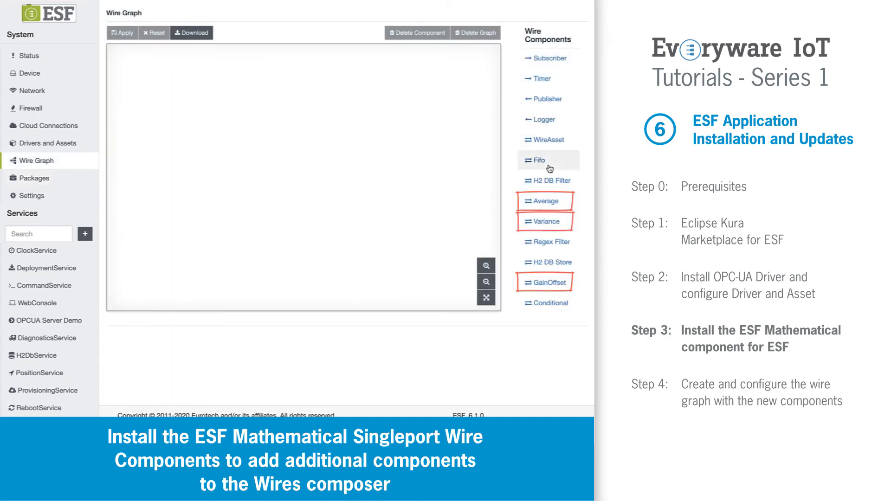
{"action": "scroll", "coordinate": [548, 167], "scroll_direction": "down", "scroll_amount": 1}
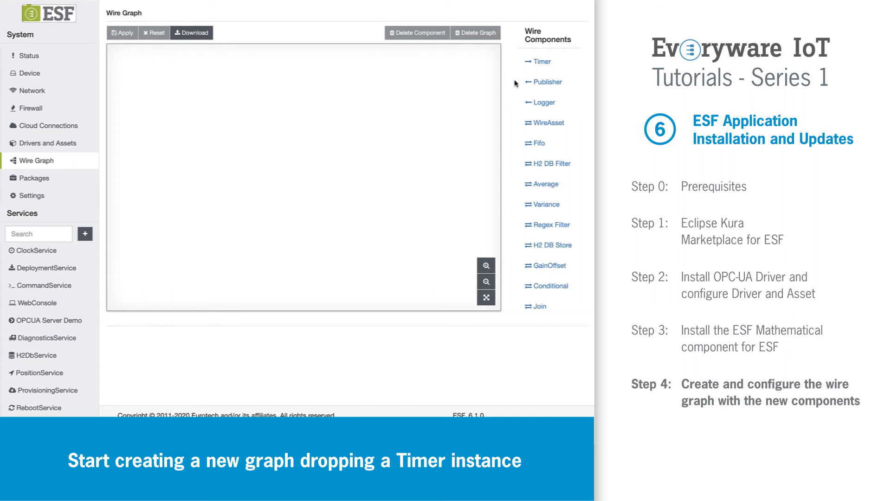
{"action": "left_click_drag", "start_coordinate": [535, 66], "coordinate": [139, 143]}
{"action": "left_click", "coordinate": [220, 72]}
{"action": "type", "text": "timer"}
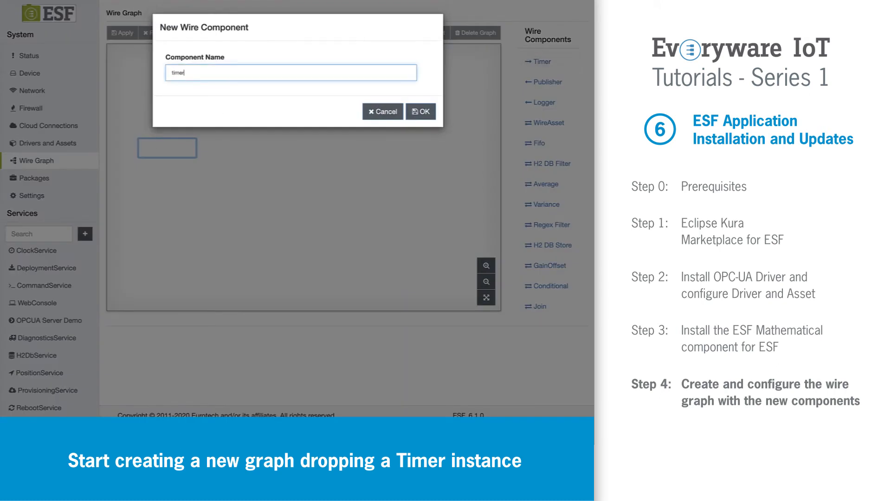
{"action": "left_click", "coordinate": [421, 113]}
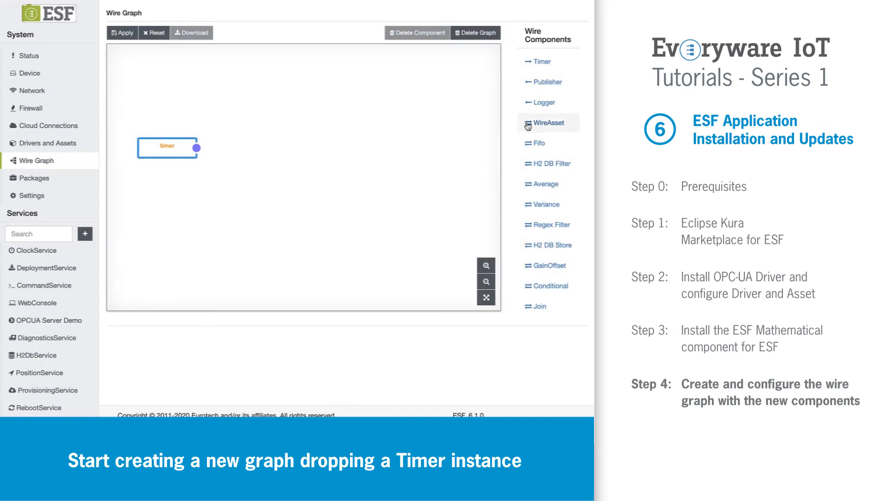
- Place a WireAsset linked to the existing opcuaAsset in the wire graph beside timer and review its channel configuration
{"action": "left_click_drag", "start_coordinate": [528, 126], "coordinate": [241, 149]}
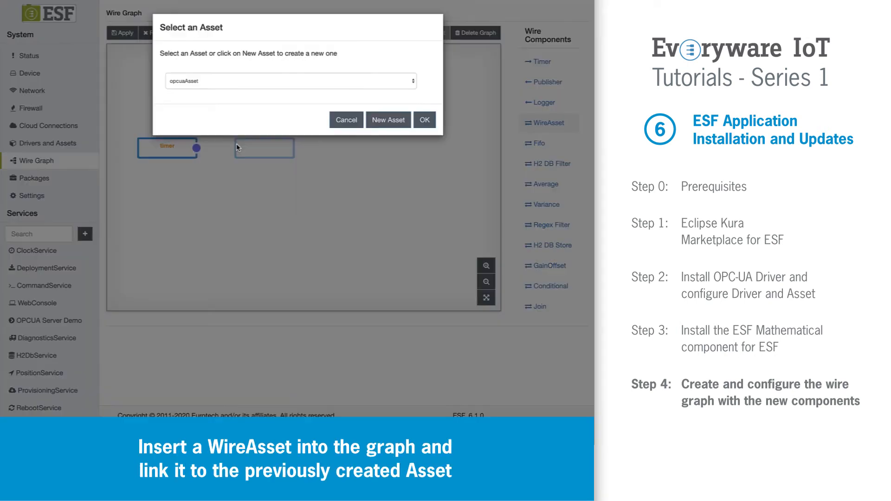
{"action": "left_click", "coordinate": [424, 118]}
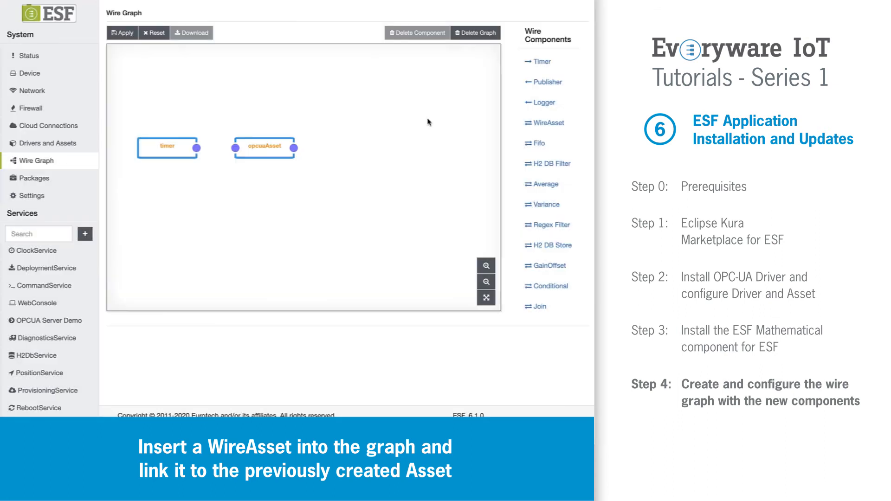
{"action": "left_click", "coordinate": [271, 141]}
{"action": "scroll", "coordinate": [277, 308], "scroll_direction": "down", "scroll_amount": 5}
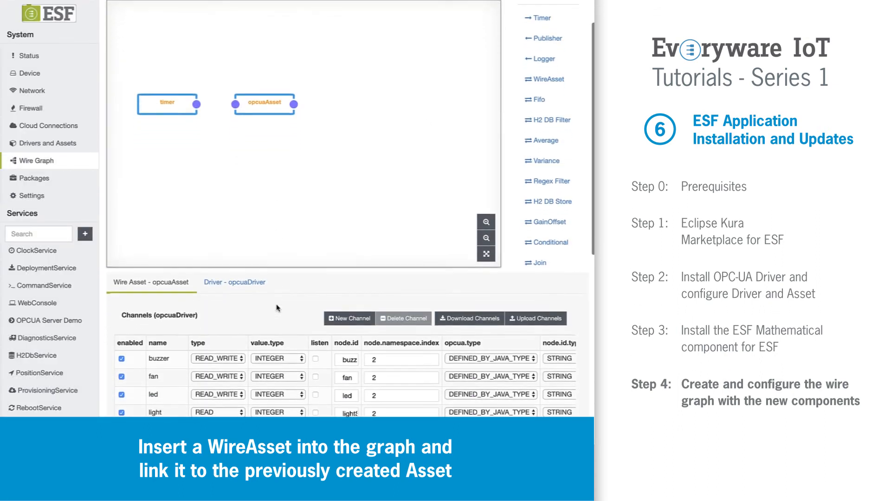
{"action": "scroll", "coordinate": [277, 307], "scroll_direction": "down", "scroll_amount": 5}
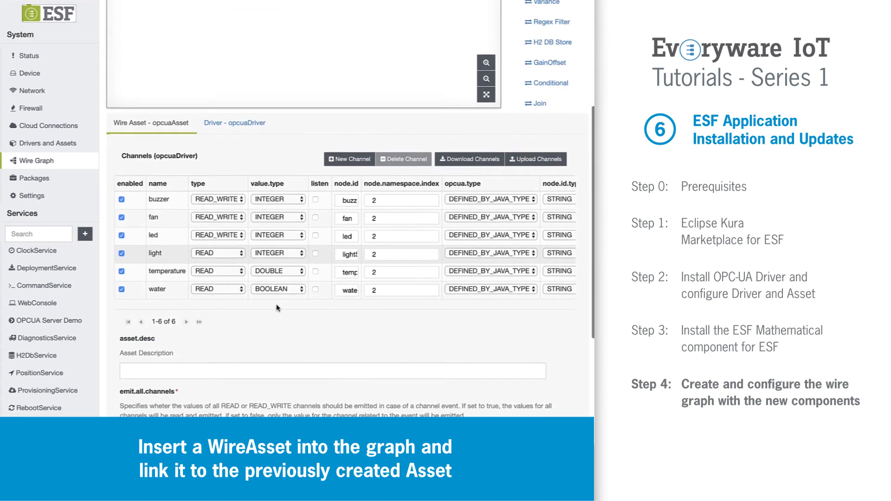
{"action": "scroll", "coordinate": [277, 308], "scroll_direction": "up", "scroll_amount": 9}
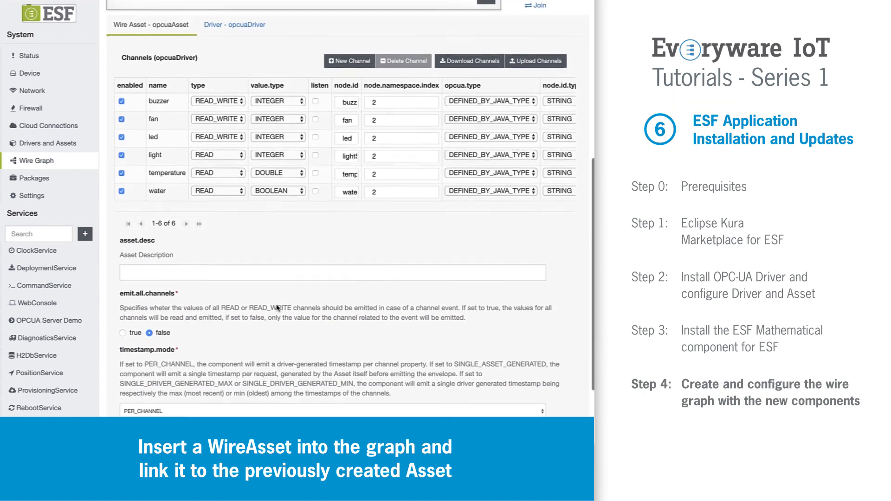
{"action": "scroll", "coordinate": [277, 308], "scroll_direction": "up", "scroll_amount": 2}
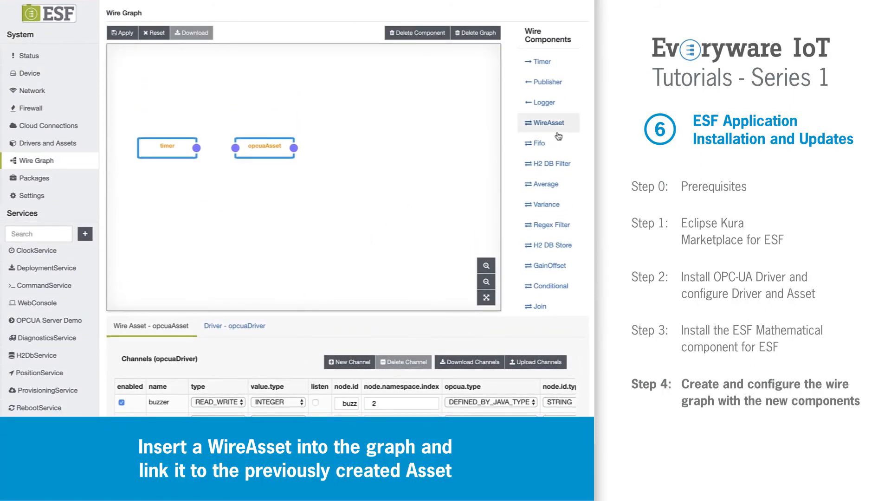
- Place an Average component named tempAverage in the wire graph beside opcuaAsset
{"action": "scroll", "coordinate": [549, 164], "scroll_direction": "down", "scroll_amount": 1}
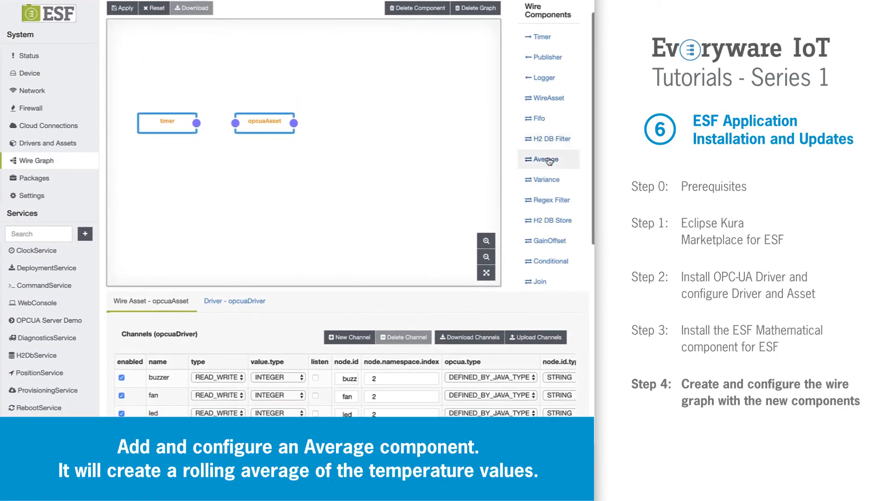
{"action": "left_click_drag", "start_coordinate": [547, 164], "coordinate": [343, 120]}
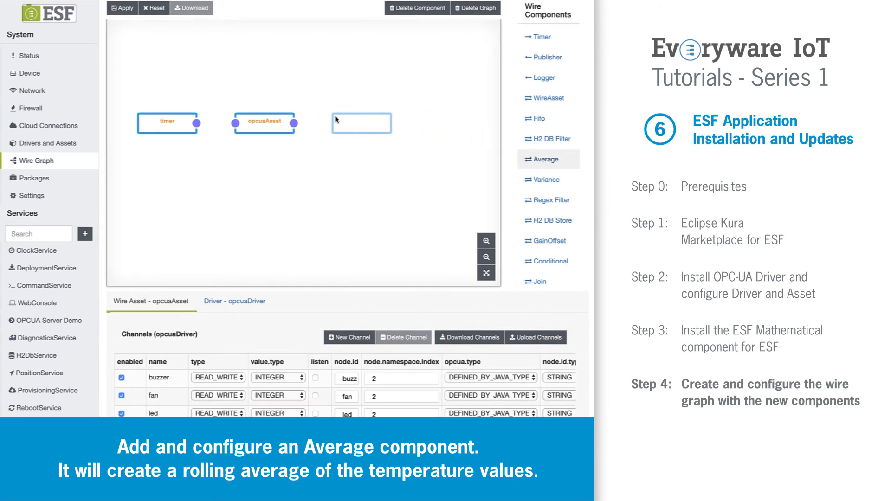
{"action": "left_click", "coordinate": [224, 73]}
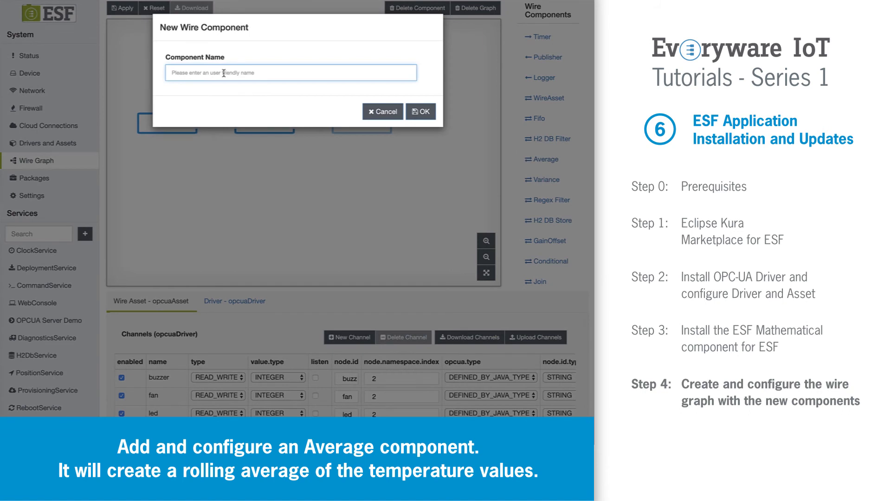
{"action": "type", "text": "tempAverage"}
{"action": "left_click", "coordinate": [419, 113]}
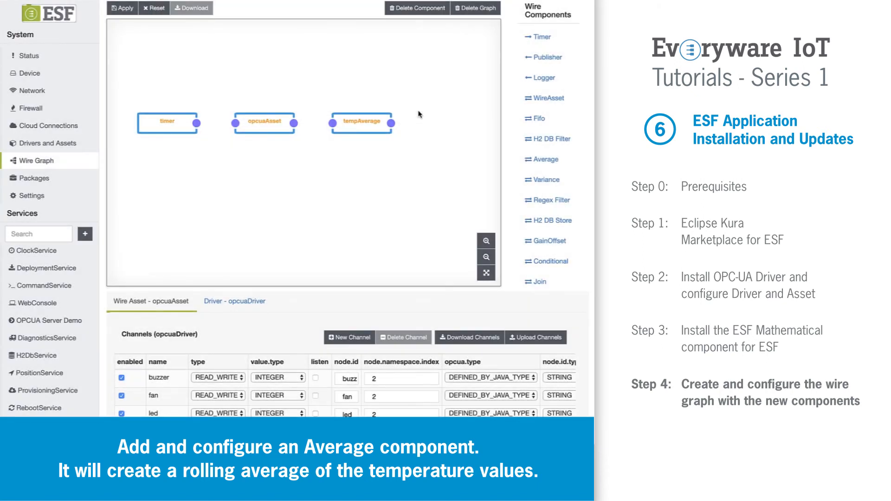
- Configure the tempAverage component with operand.name temperature and result.name tempAvg
{"action": "left_click", "coordinate": [360, 122]}
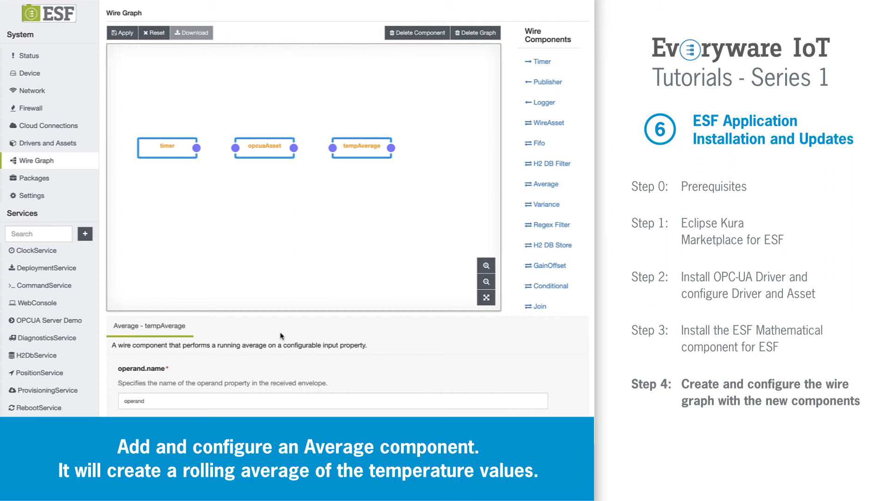
{"action": "scroll", "coordinate": [280, 335], "scroll_direction": "down", "scroll_amount": 4}
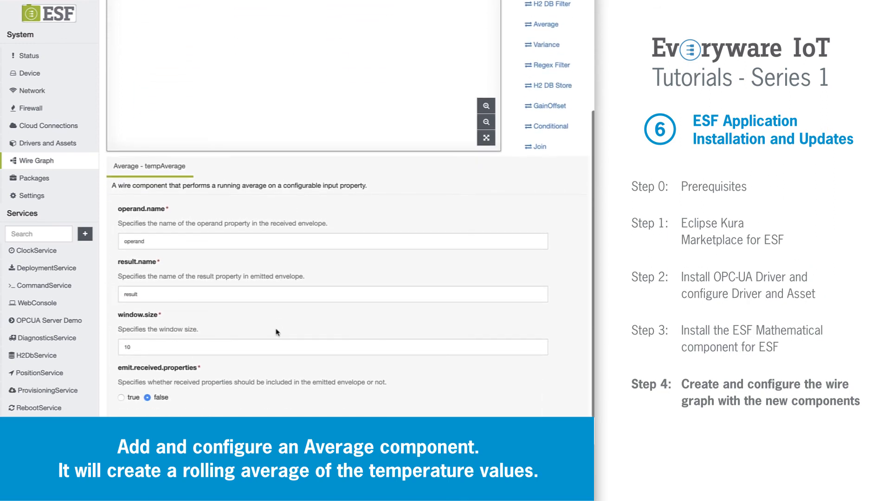
{"action": "double_click", "coordinate": [157, 241]}
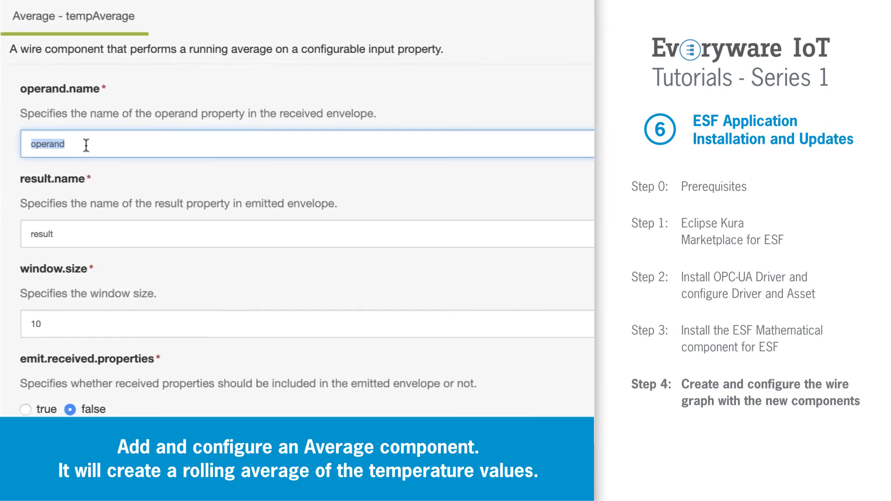
{"action": "type", "text": "temperature"}
{"action": "key", "text": "Tab"}
{"action": "type", "text": "tempA"}
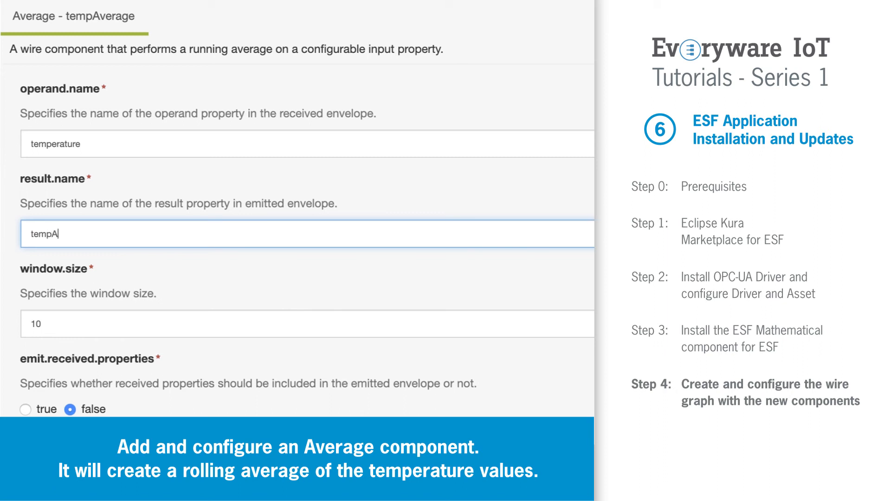
{"action": "type", "text": "vg"}
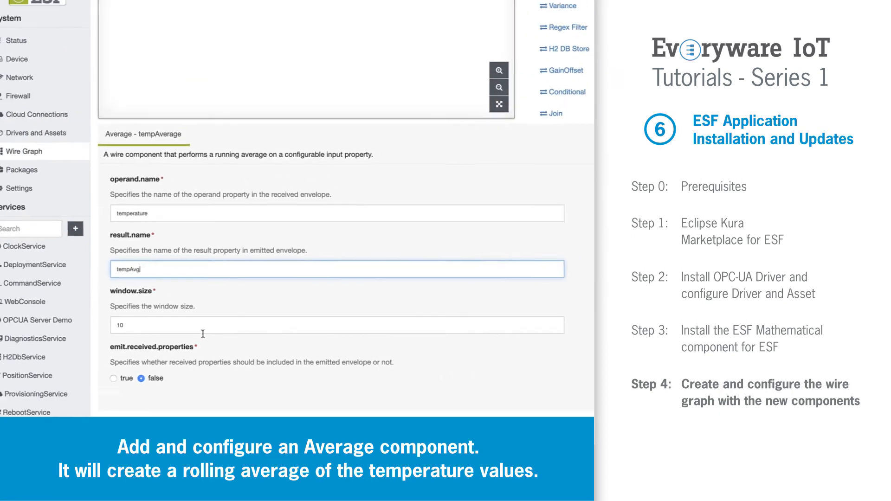
- Add a Logger component named logger below and beyond tempAverage in the graph and set its log.verbosity to VERBOSE
{"action": "scroll", "coordinate": [211, 321], "scroll_direction": "up", "scroll_amount": 3}
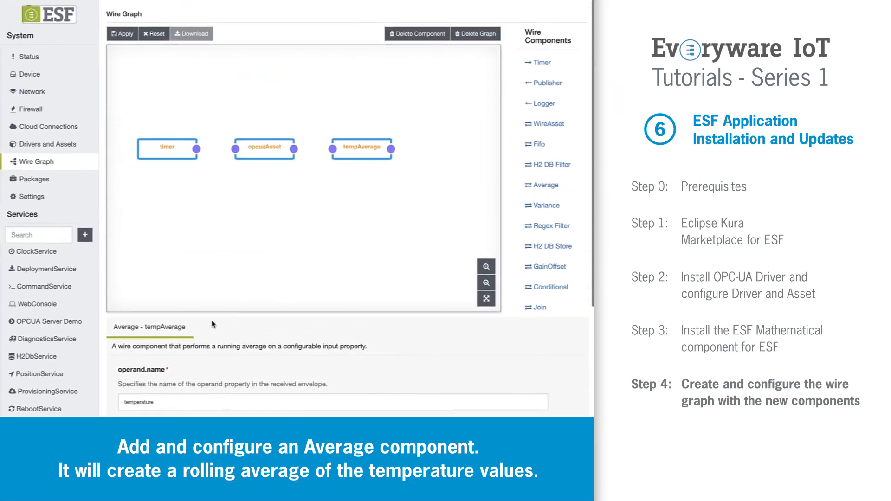
{"action": "left_click_drag", "start_coordinate": [544, 108], "coordinate": [427, 205]}
{"action": "left_click", "coordinate": [265, 72]}
{"action": "type", "text": "logger"}
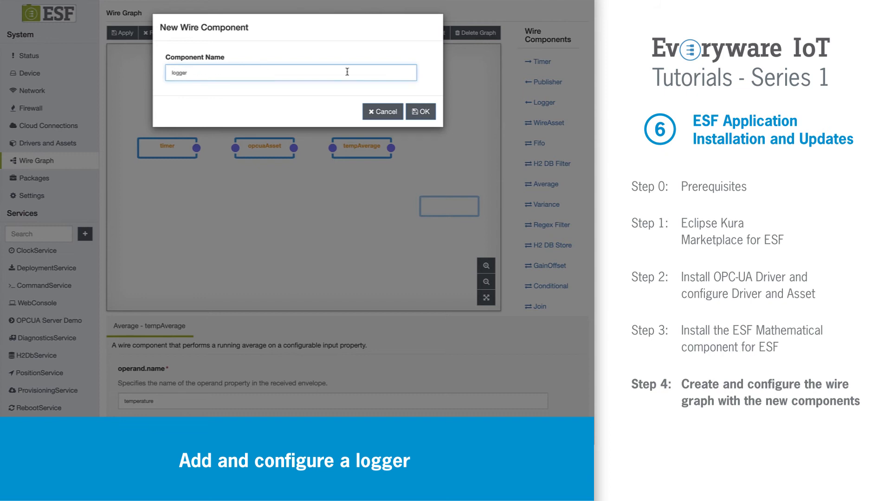
{"action": "left_click", "coordinate": [419, 112]}
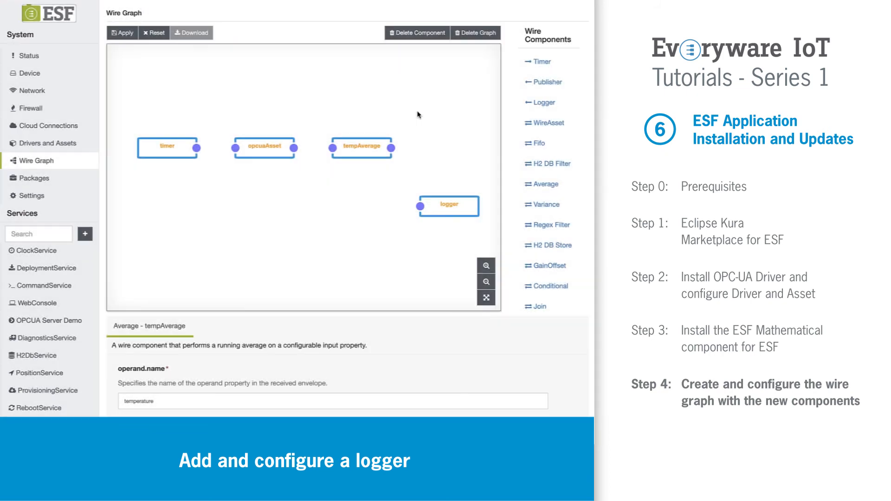
{"action": "left_click", "coordinate": [441, 205]}
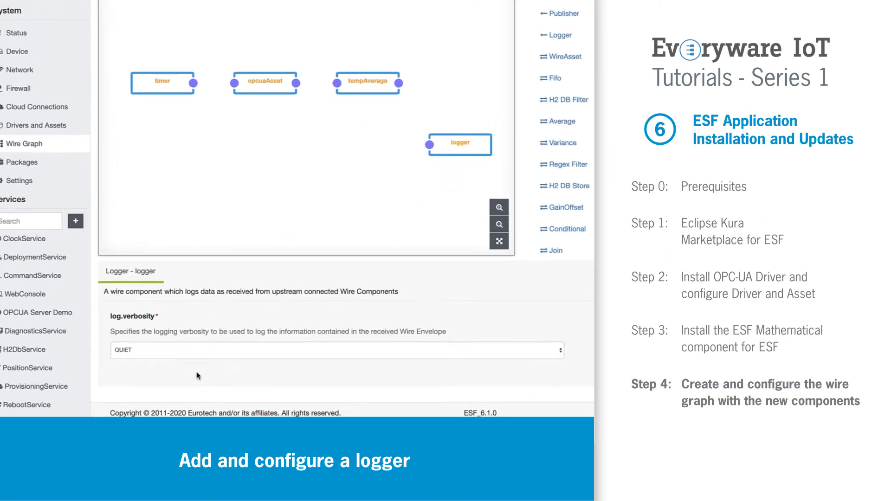
{"action": "left_click", "coordinate": [179, 351]}
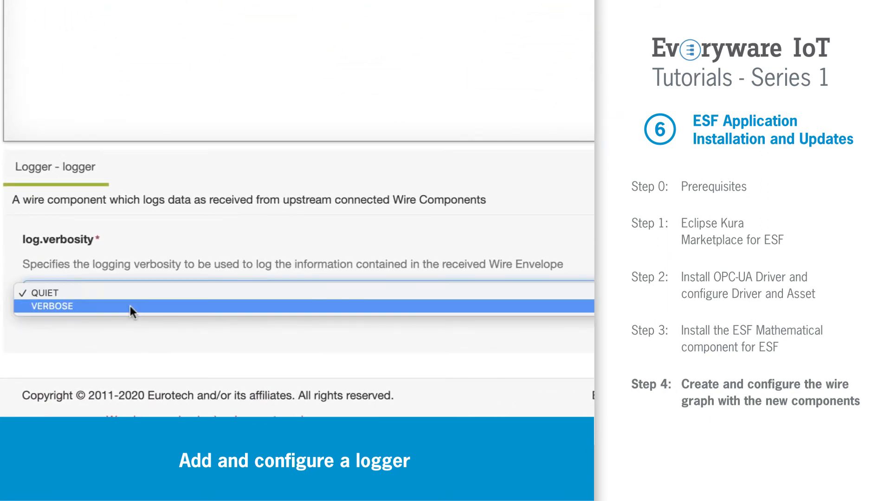
{"action": "left_click", "coordinate": [130, 307]}
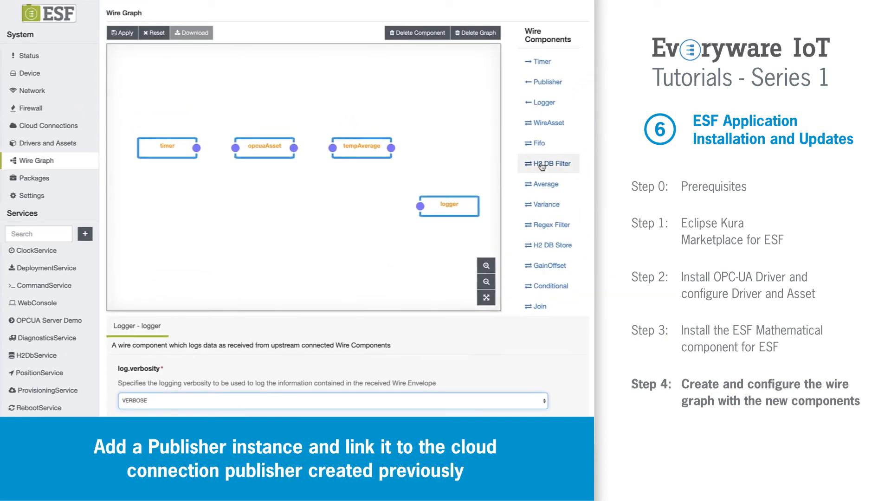
- Place a Publisher component named averagePublisher in the wire graph above logger
{"action": "left_click_drag", "start_coordinate": [547, 83], "coordinate": [427, 100]}
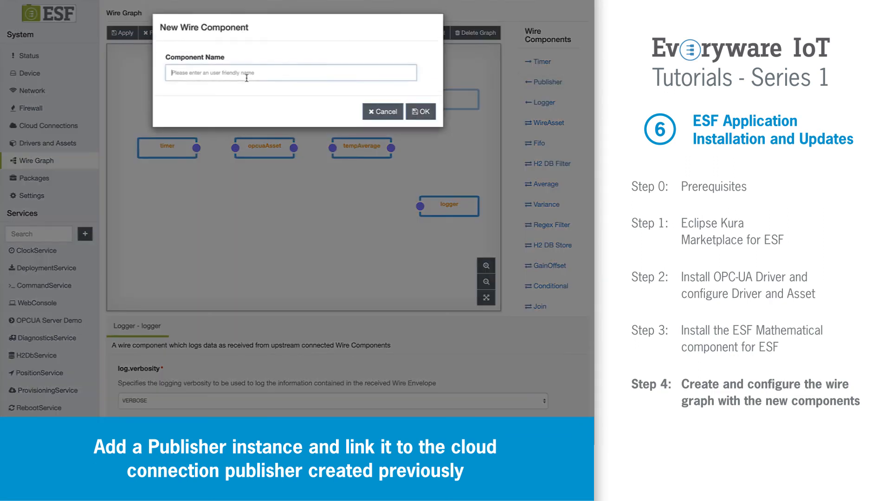
{"action": "type", "text": "p"}
{"action": "key", "text": "BackSpace"}
{"action": "type", "text": "averagePublisher"}
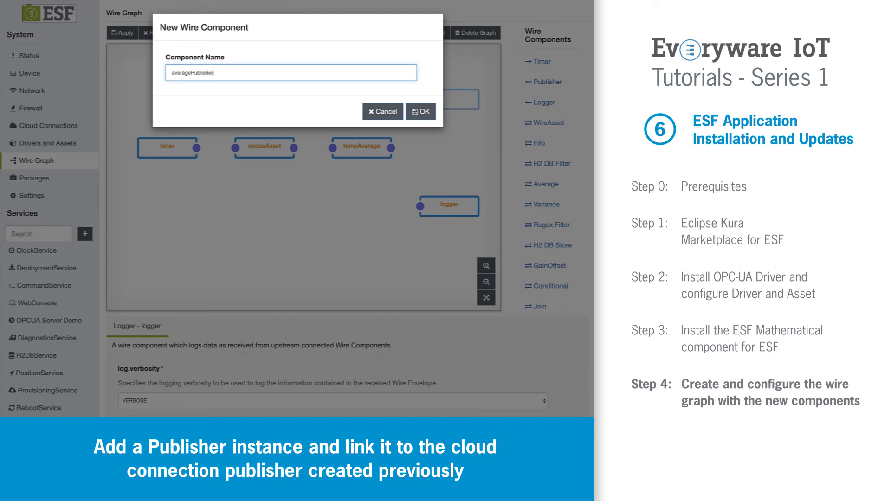
{"action": "left_click", "coordinate": [423, 111]}
- Open the configuration of averagePublisher and list the available targets for its CloudPublisher Target Filter
{"action": "left_click", "coordinate": [453, 98]}
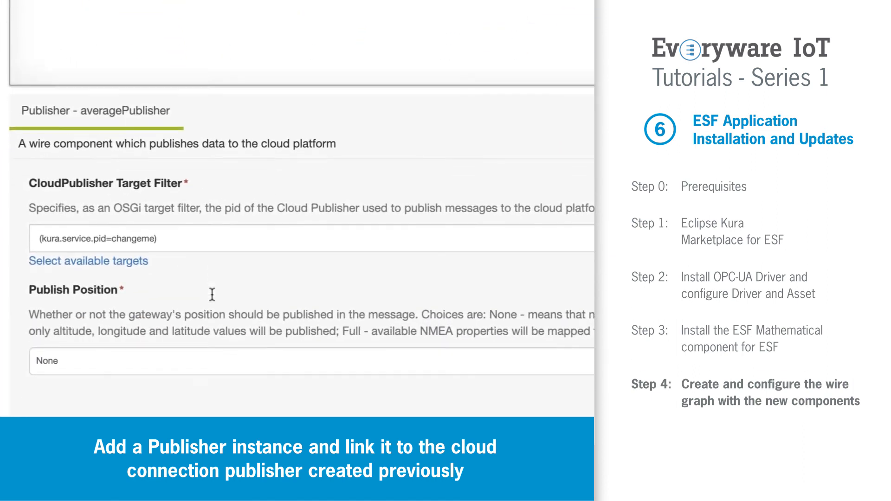
{"action": "scroll", "coordinate": [212, 294], "scroll_direction": "down", "scroll_amount": 2}
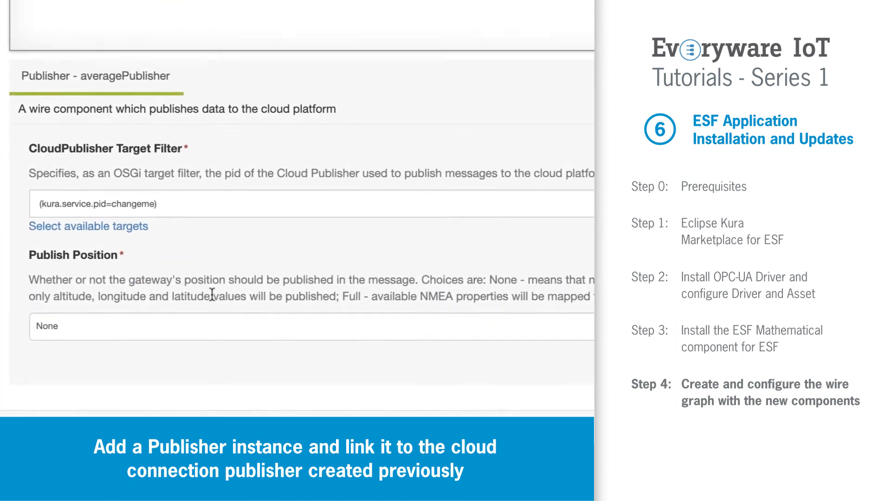
{"action": "left_click", "coordinate": [132, 229]}
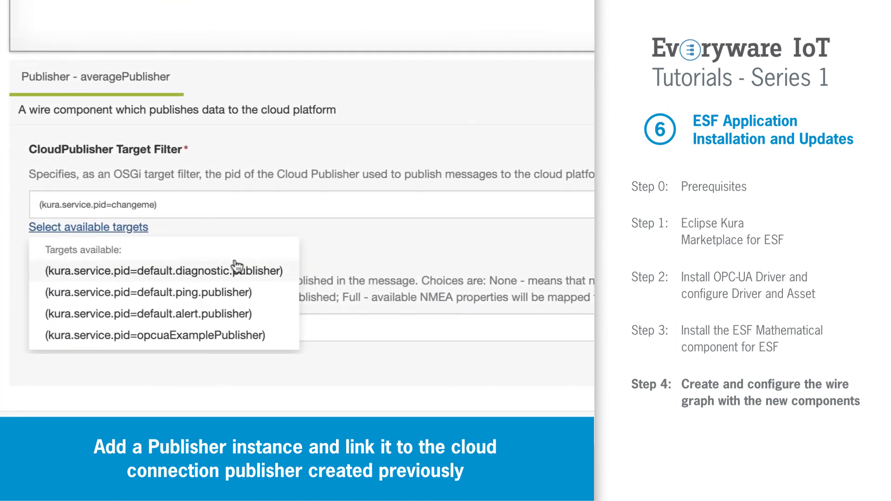